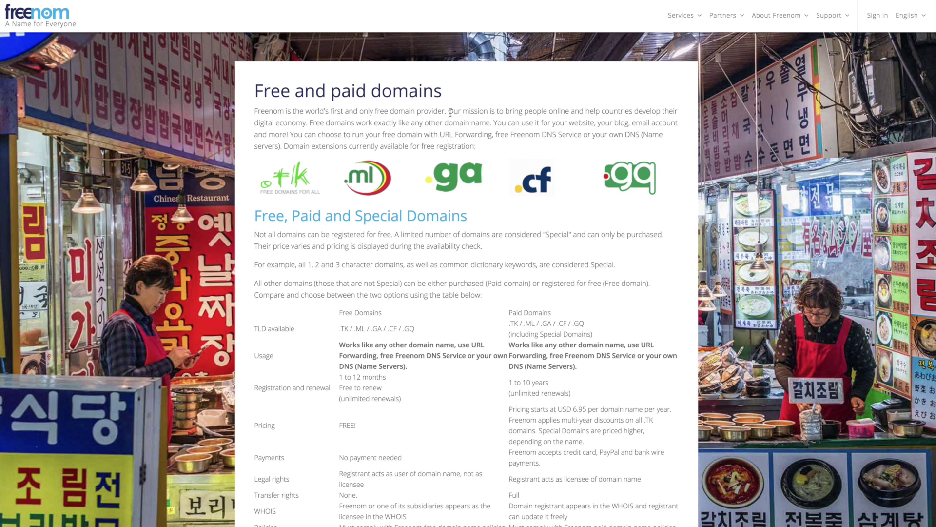
# Step: Read Freenom's mission statement and the free domain renewal terms on the home page
pyautogui.moveTo(449, 111); pyautogui.dragTo(309, 122)
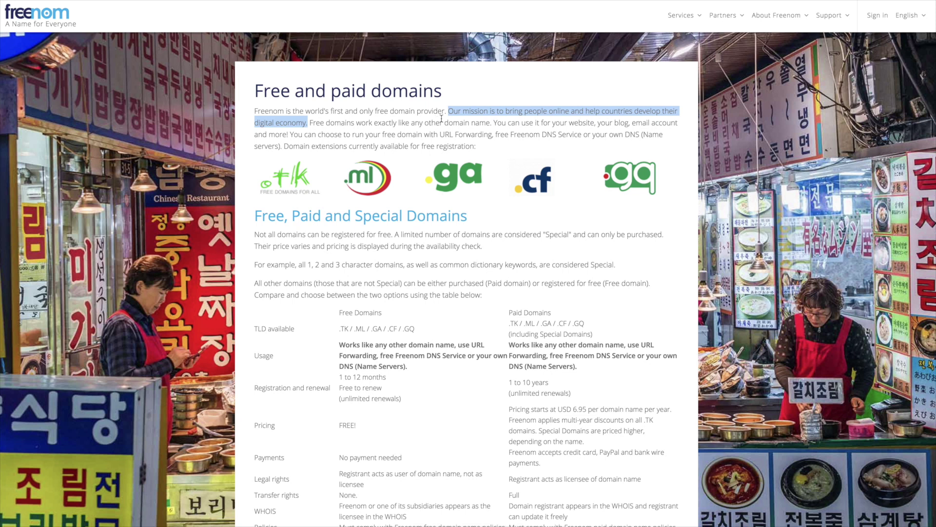
pyautogui.click(616, 122)
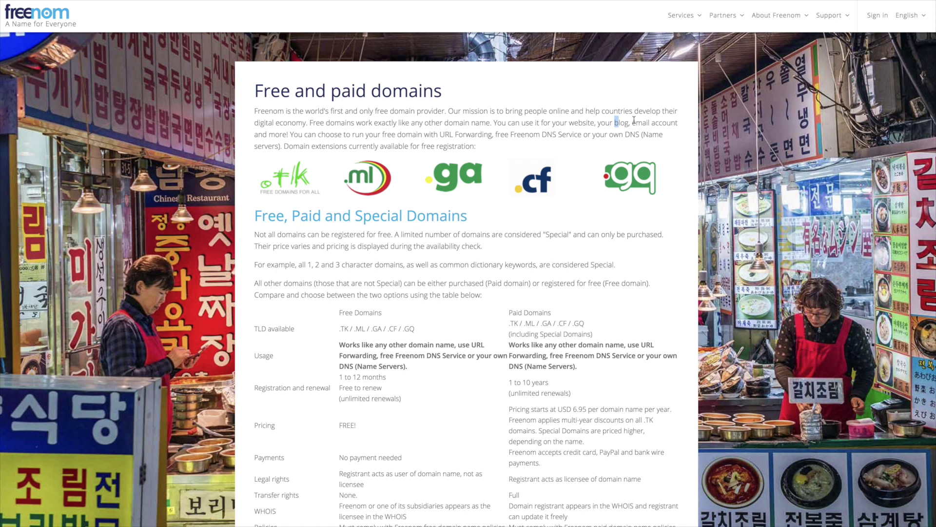
pyautogui.scroll(-5, 475, 235)
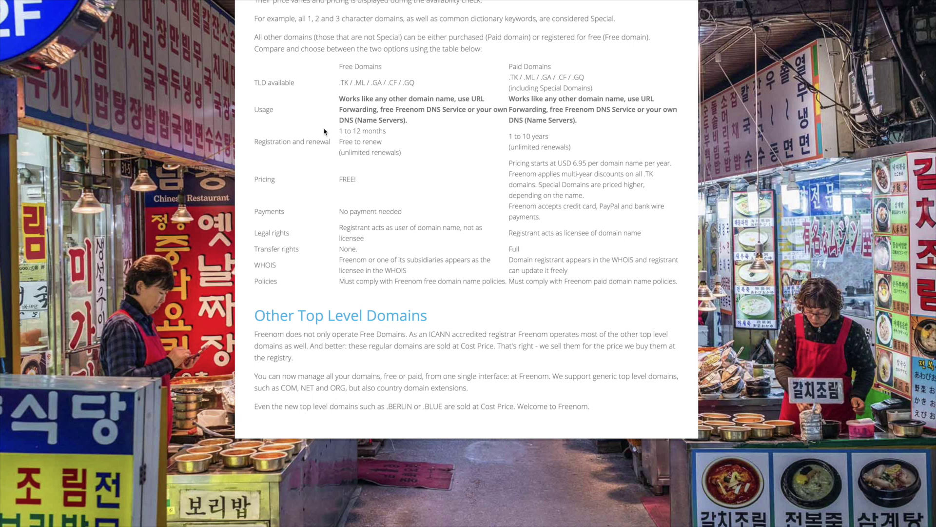
pyautogui.moveTo(340, 131); pyautogui.dragTo(389, 132)
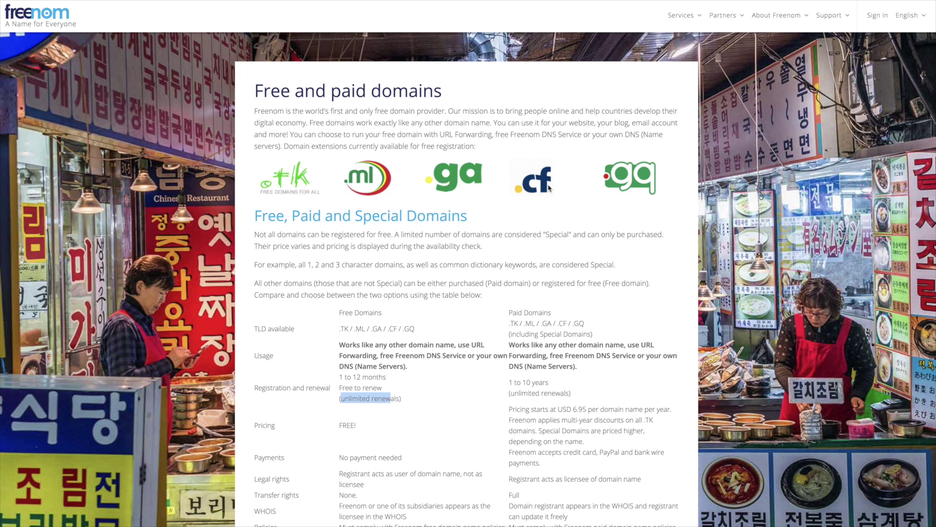
pyautogui.click(451, 207)
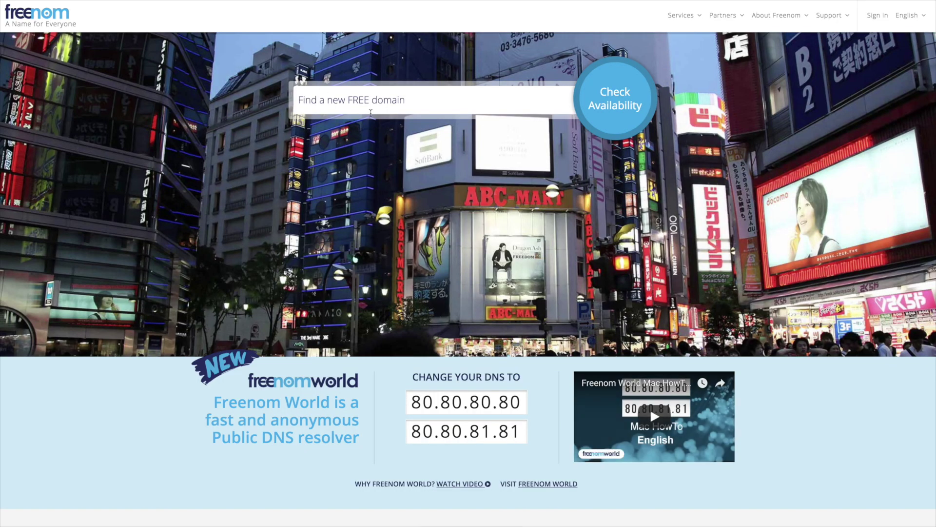
# Step: Search Freenom for the name 'willellington' to check its availability
pyautogui.click(368, 103)
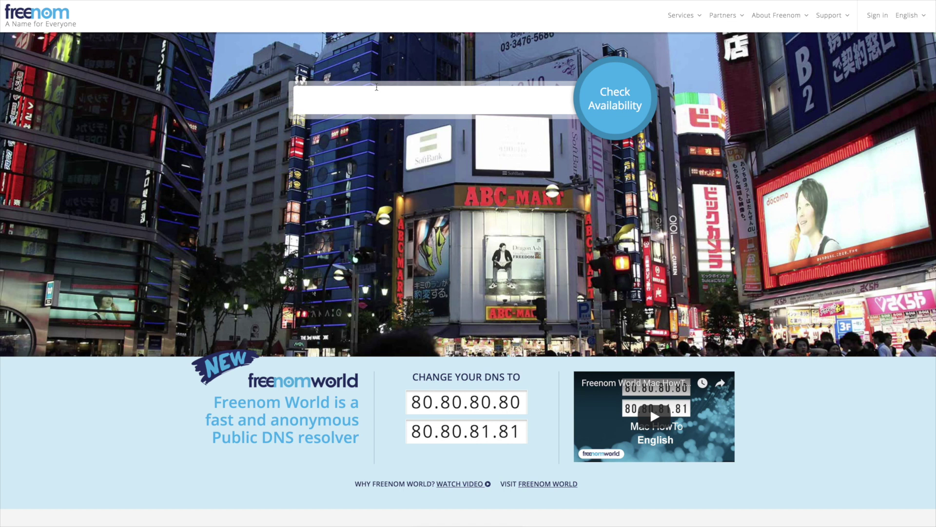
pyautogui.write('will')
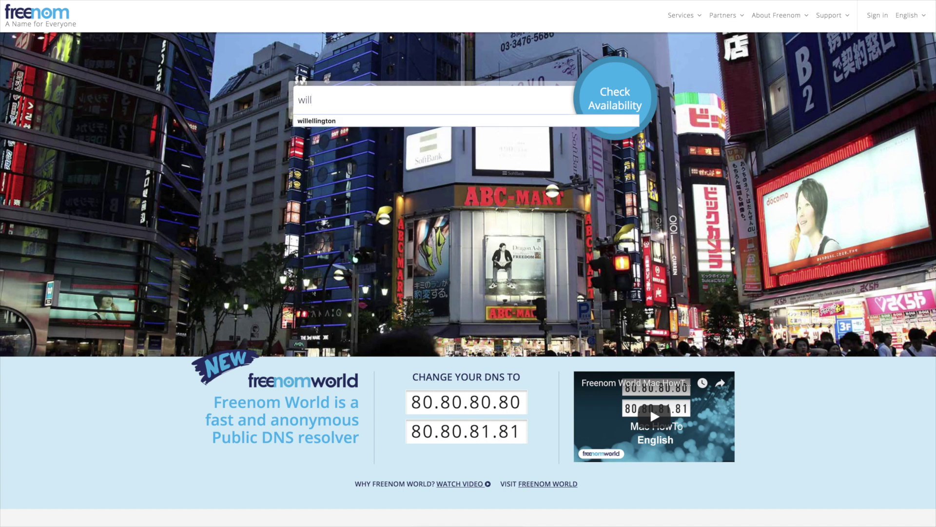
pyautogui.write('ellington')
pyautogui.click(615, 89)
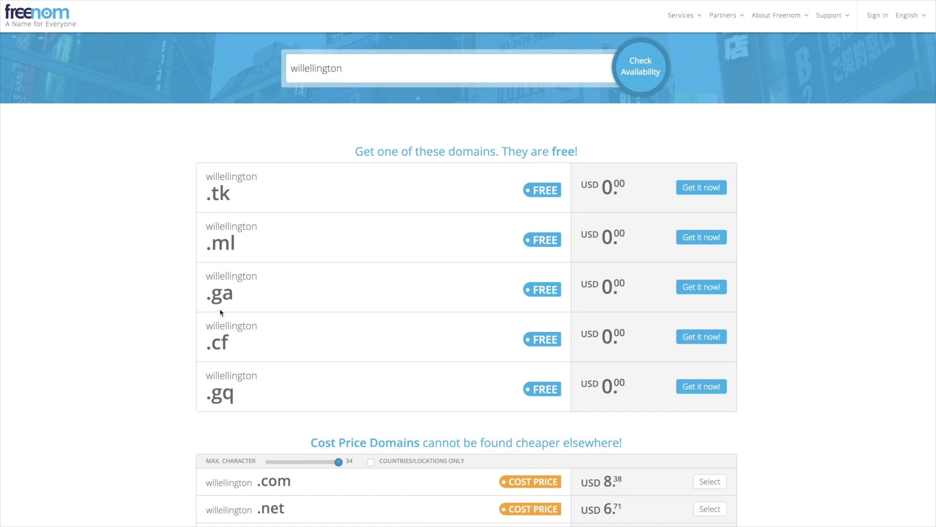
# Step: Choose the free .ga extension for willellington and continue to checkout
pyautogui.scroll(-7, 256, 383)
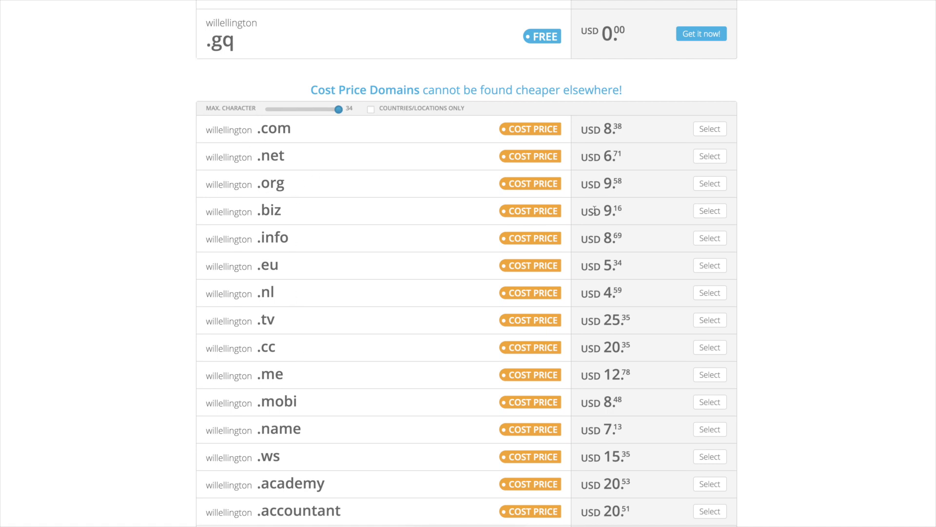
pyautogui.scroll(7, 690, 251)
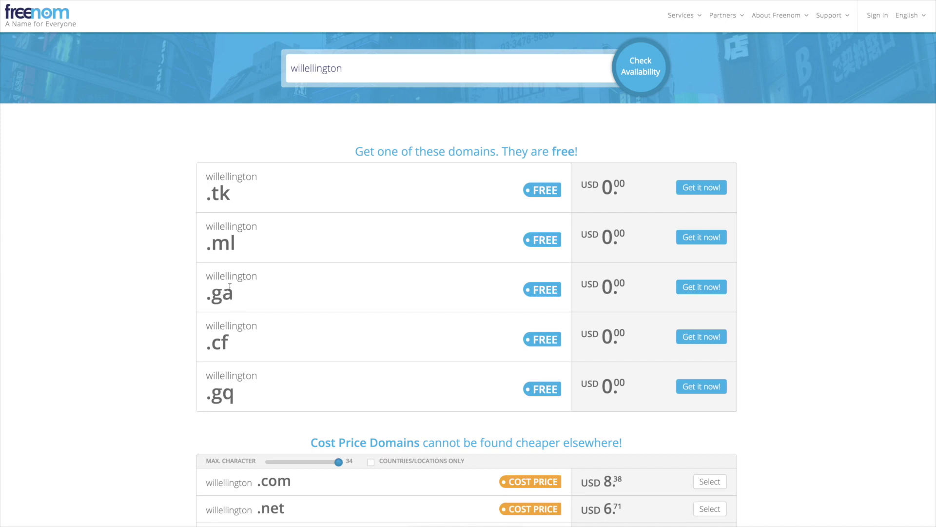
pyautogui.click(699, 288)
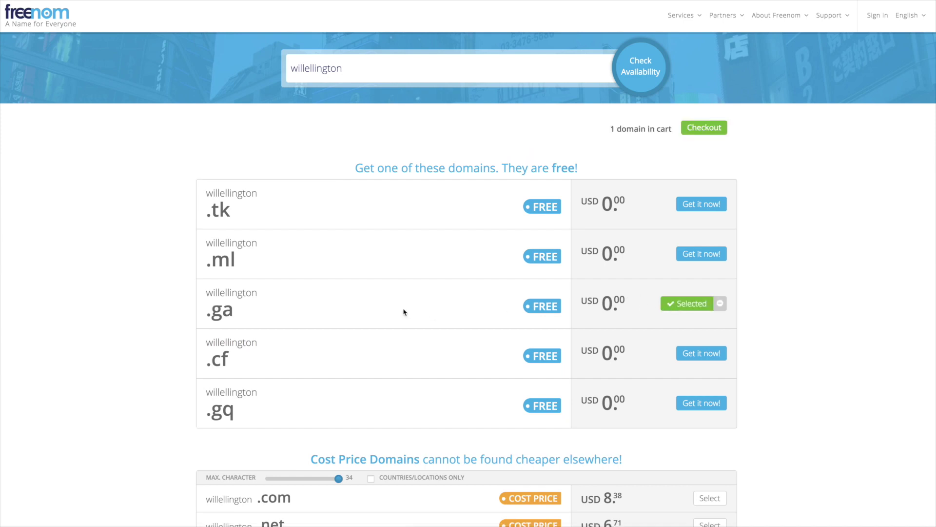
pyautogui.click(708, 128)
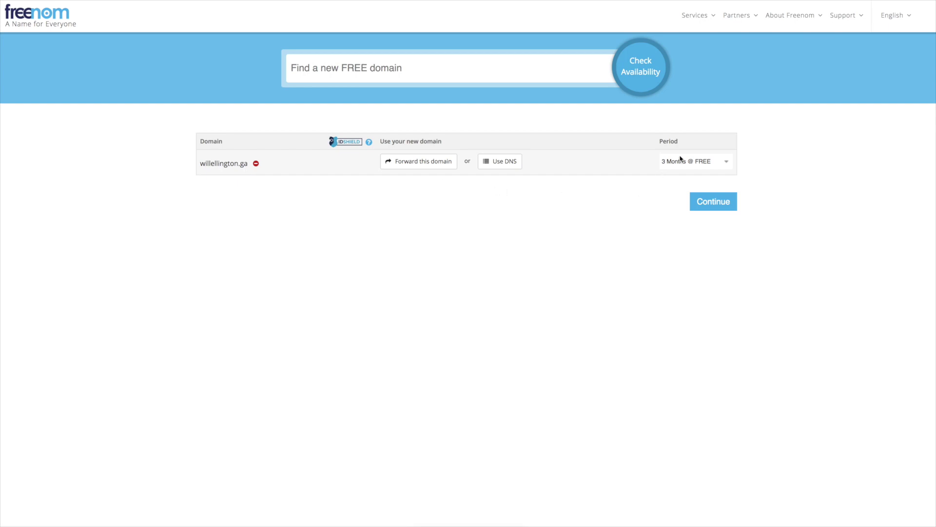
# Step: Change the willellington.ga registration period to 12 Months @ FREE
pyautogui.moveTo(660, 141); pyautogui.dragTo(680, 141)
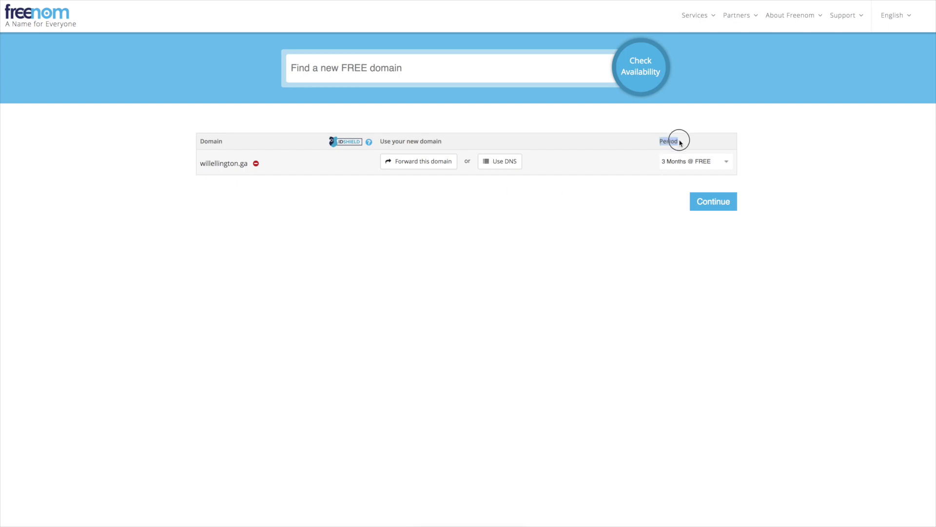
pyautogui.click(682, 166)
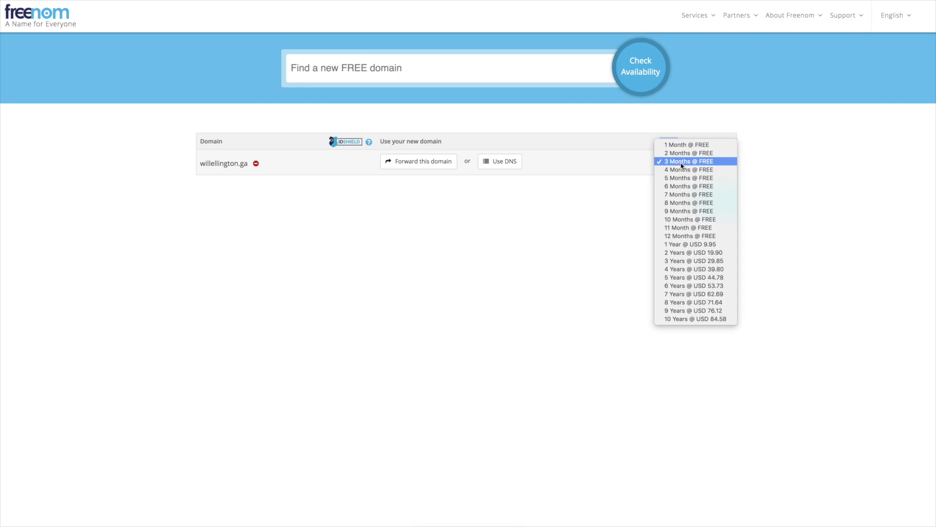
pyautogui.click(685, 235)
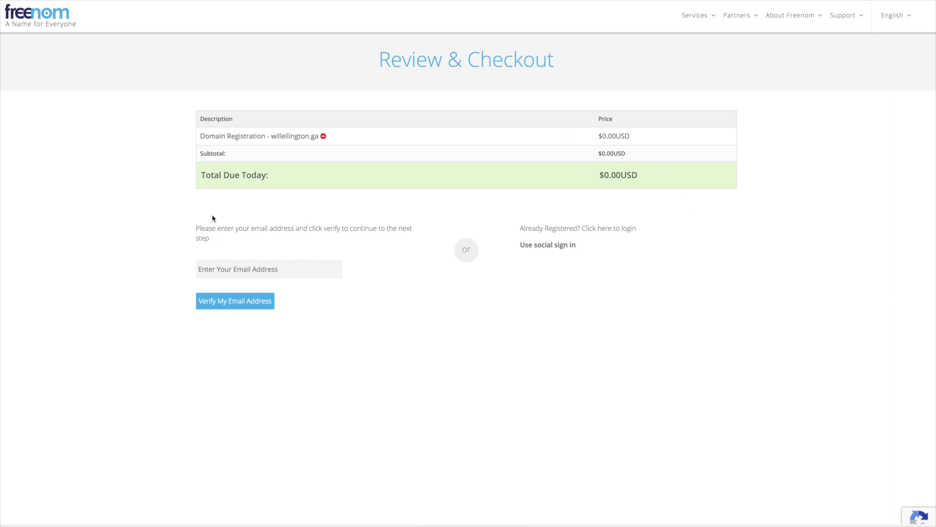
# Step: Enter the account e-mail address and request Freenom's verification e-mail
pyautogui.click(209, 270)
pyautogui.click(232, 304)
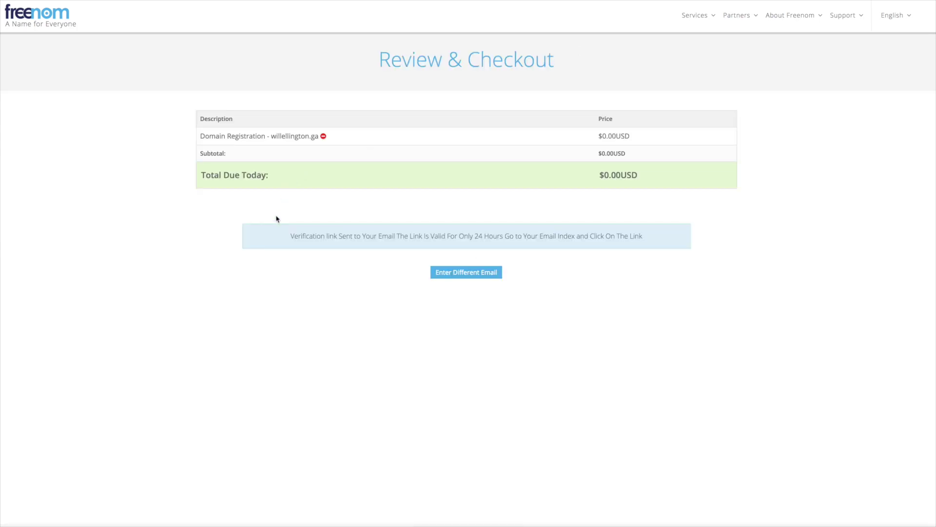
pyautogui.click(293, 226)
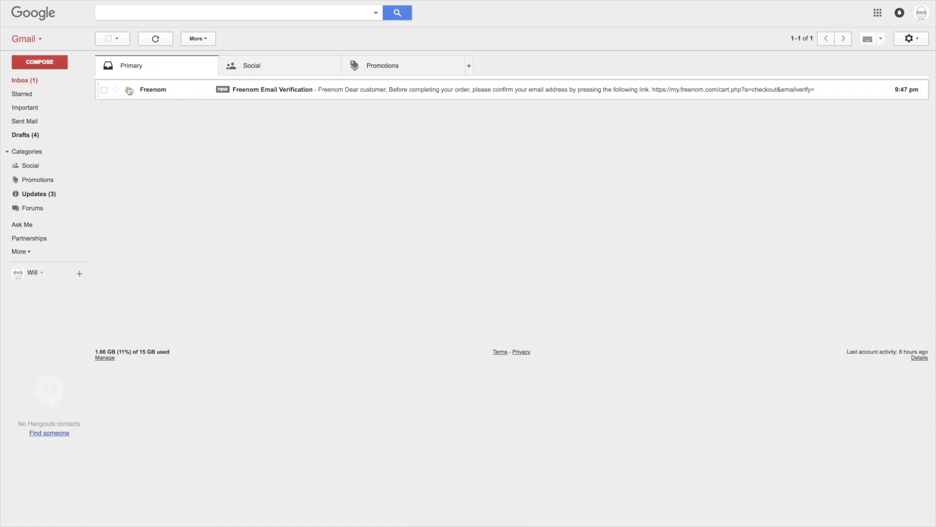
# Step: Open the Freenom Email Verification message in Gmail and follow its verification link
pyautogui.click(270, 90)
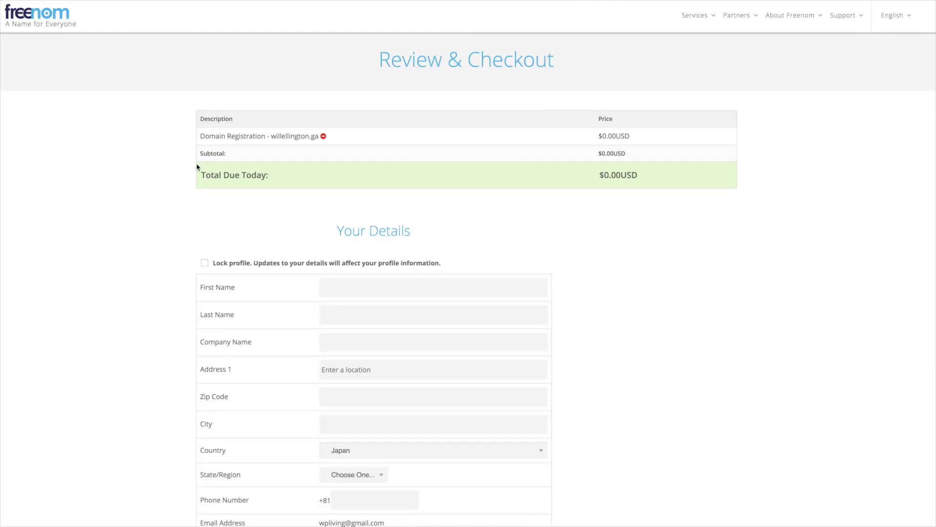
# Step: Finish the Your Details order form and go on to the Freenom client area
pyautogui.scroll(-1, 197, 167)
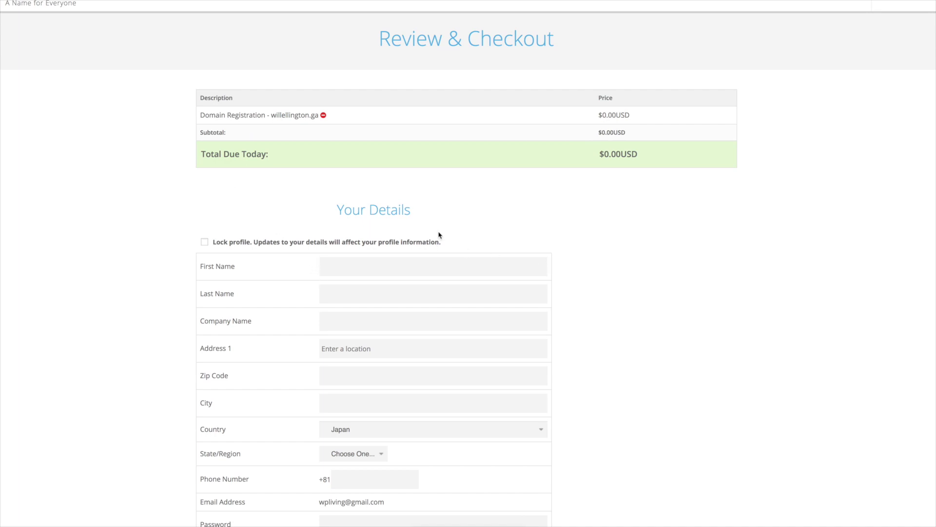
pyautogui.scroll(-1, 453, 234)
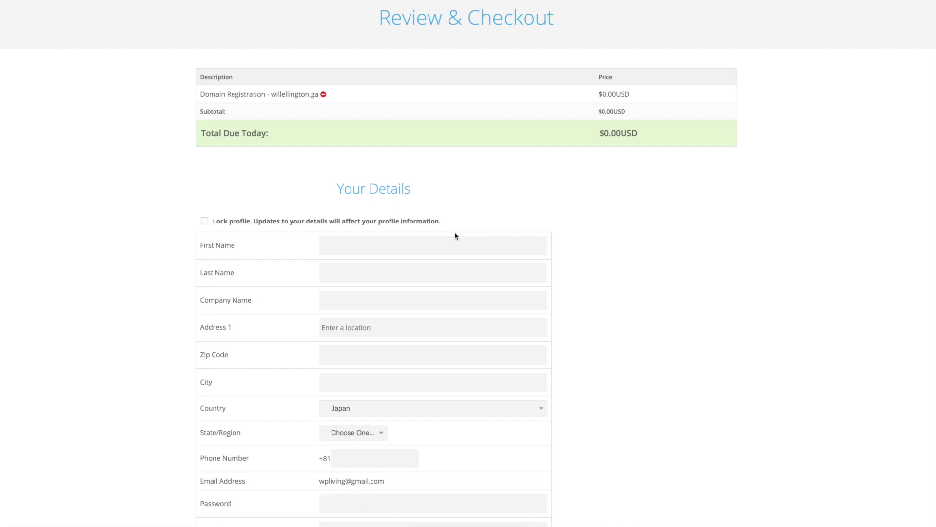
pyautogui.scroll(-2, 455, 236)
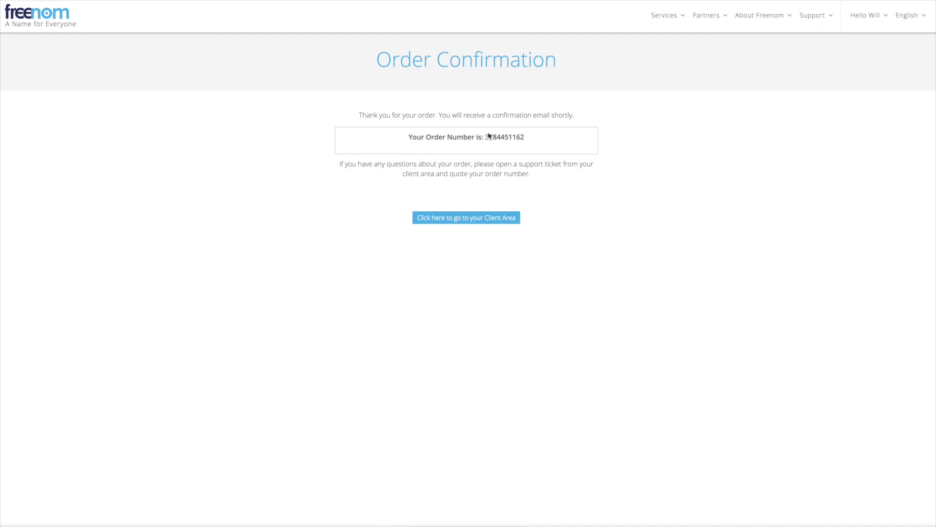
pyautogui.click(476, 223)
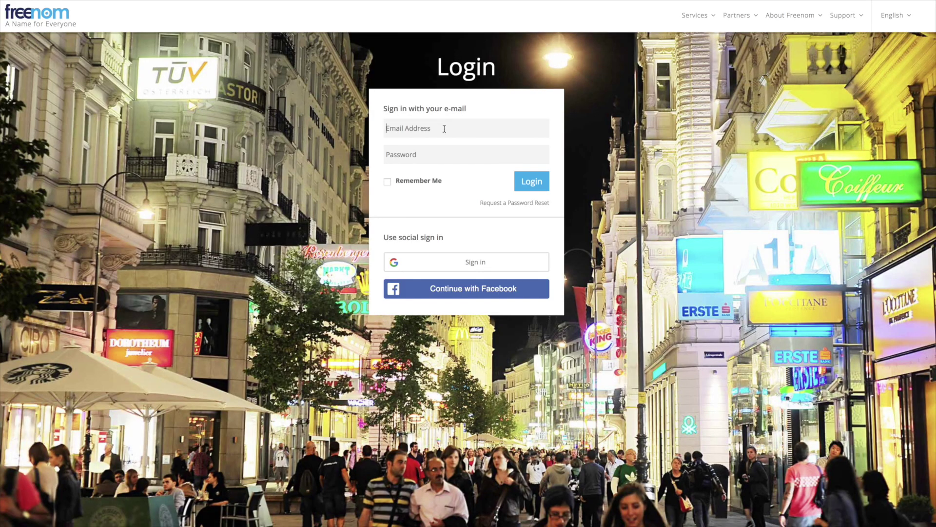
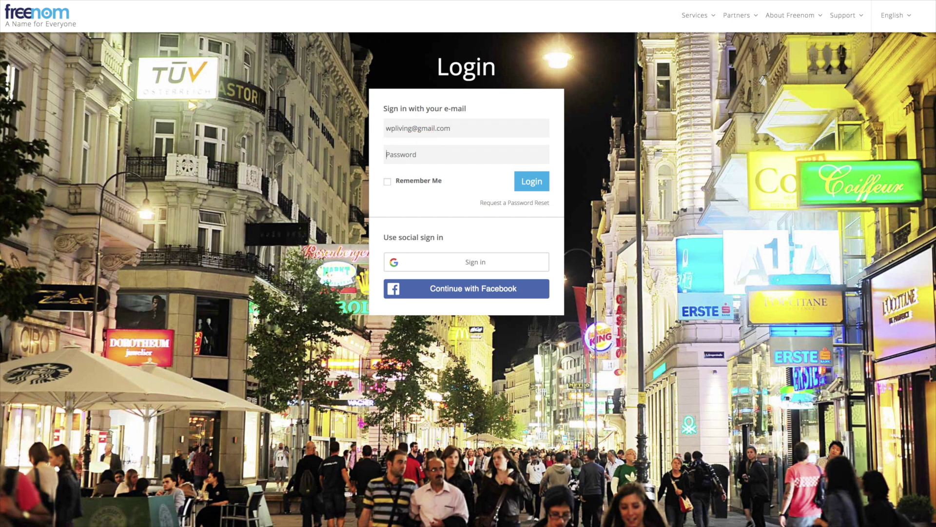
# Step: Log in to Freenom with the account e-mail address and password
pyautogui.press('Tab')
pyautogui.write('•')
pyautogui.press('Return')
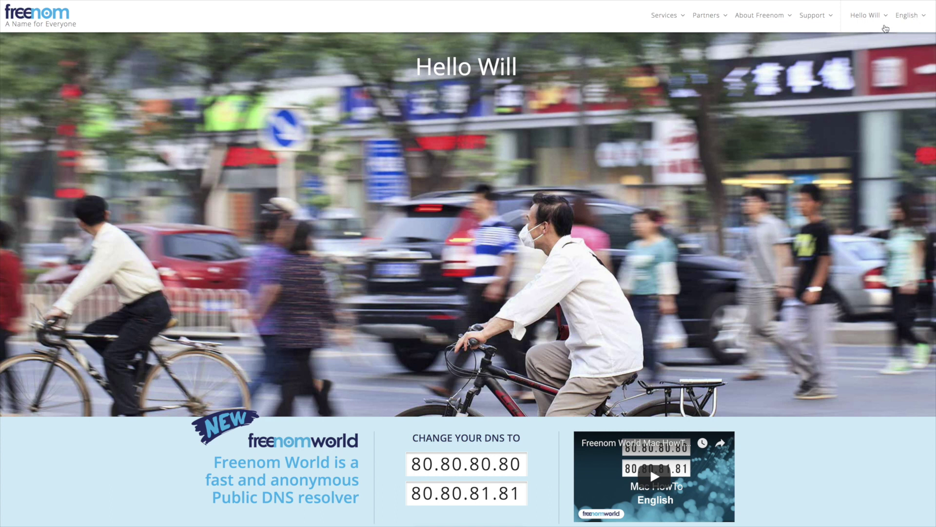
# Step: Open willellington.ga's management page from Services > My Domains
pyautogui.click(667, 20)
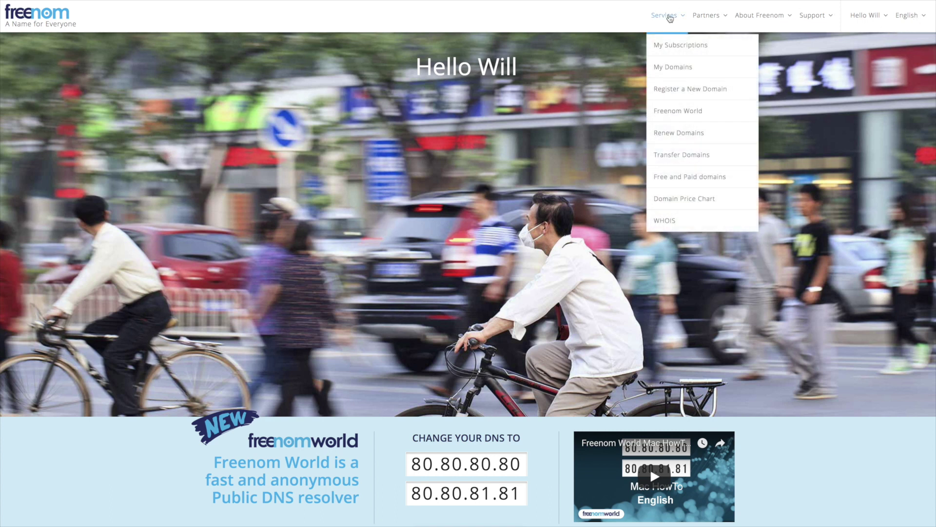
pyautogui.click(667, 71)
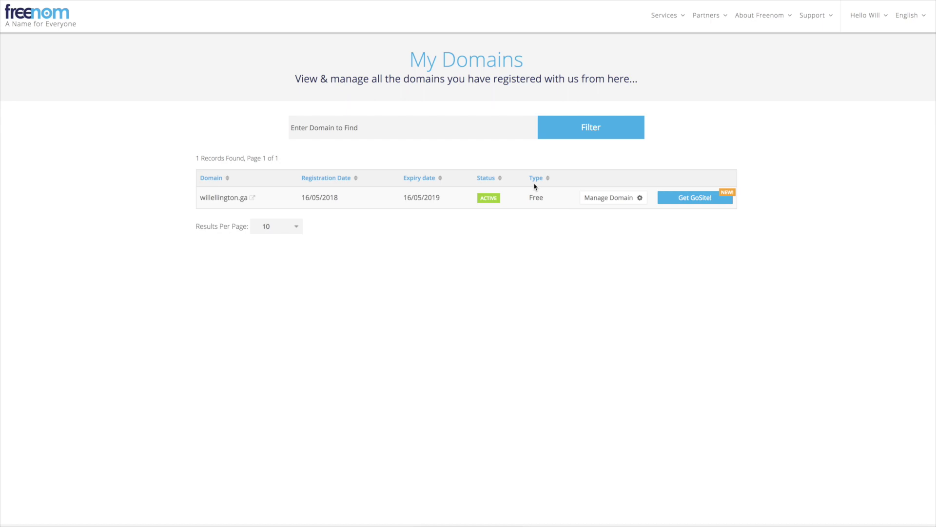
pyautogui.click(637, 202)
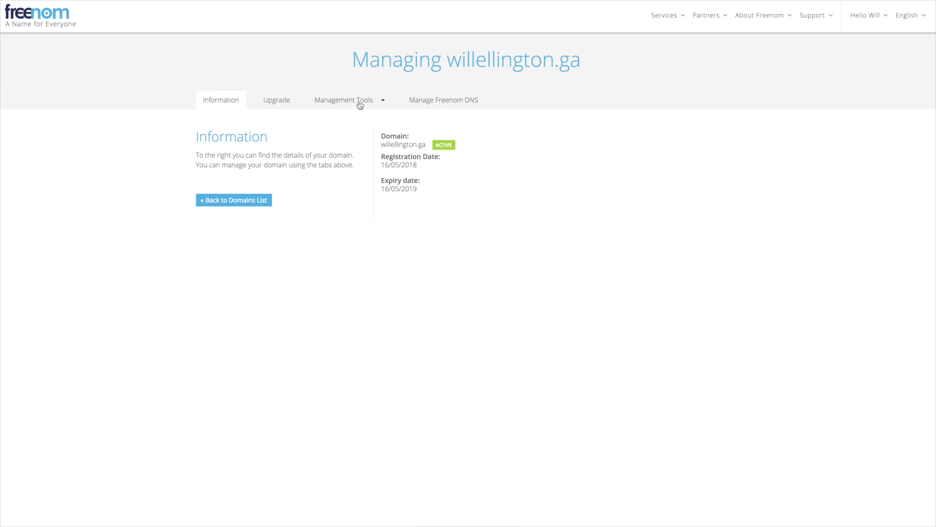
# Step: Set the domain's nameservers to 'Use custom nameservers' and focus the Nameserver 2 field
pyautogui.click(353, 107)
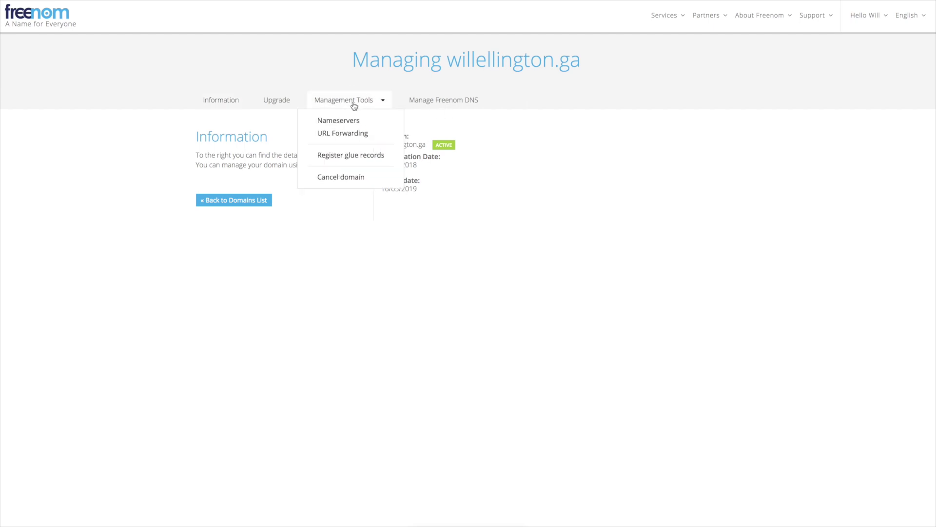
pyautogui.click(351, 121)
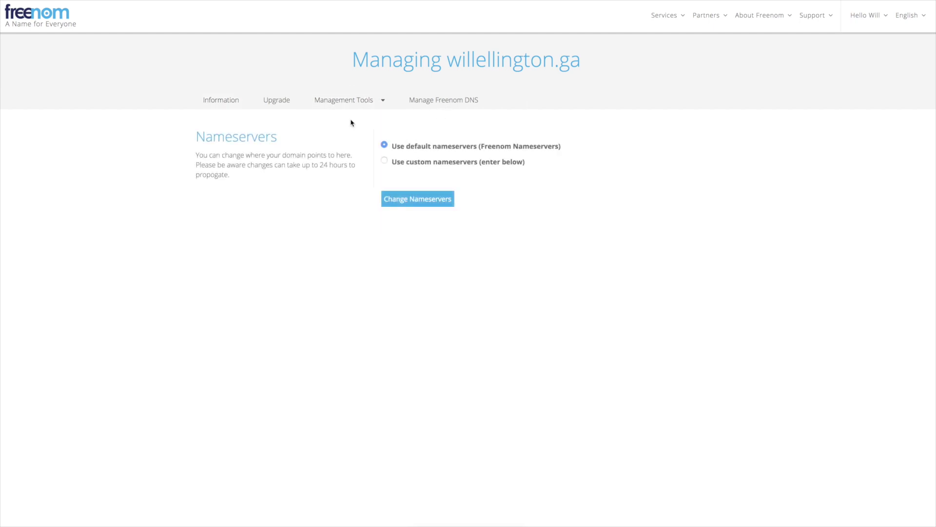
pyautogui.click(384, 161)
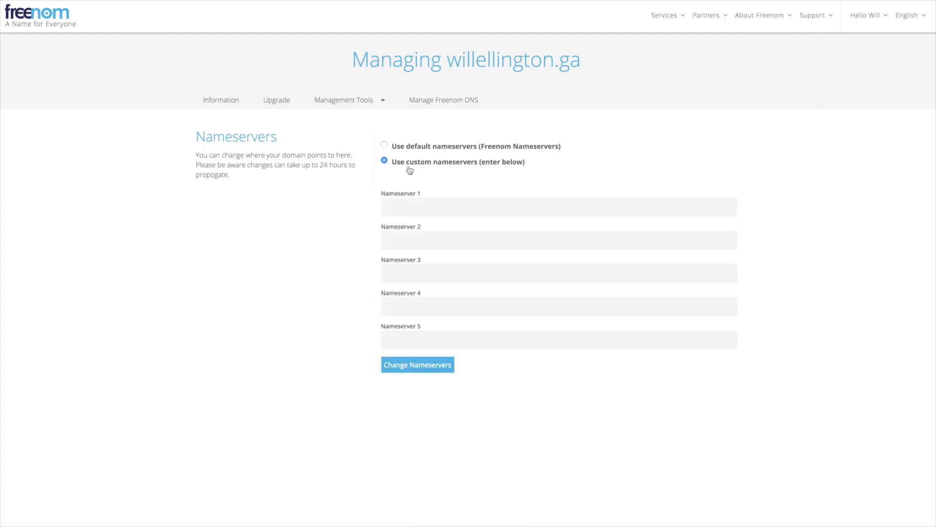
pyautogui.click(410, 239)
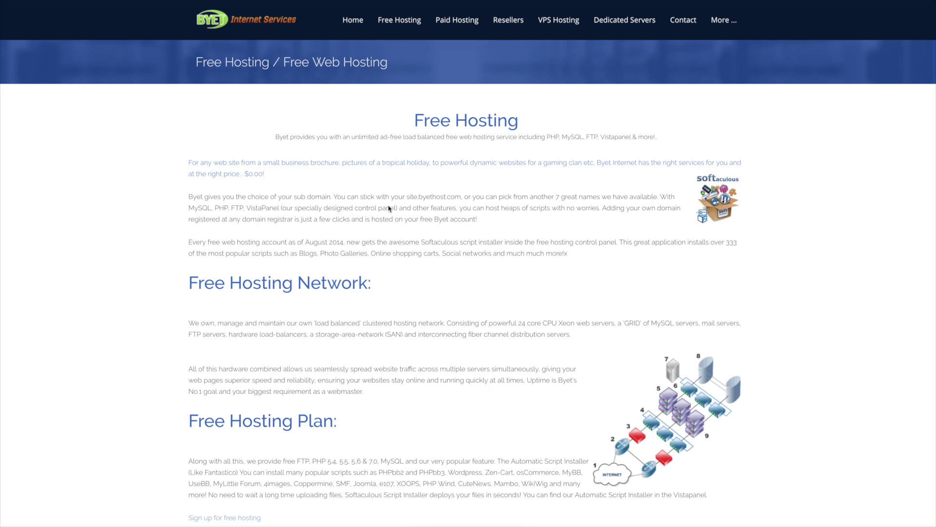
# Step: Review the unlimited disk space, control panel, addon domain and no-ads features, plus the Complete Features table
pyautogui.scroll(-5, 356, 195)
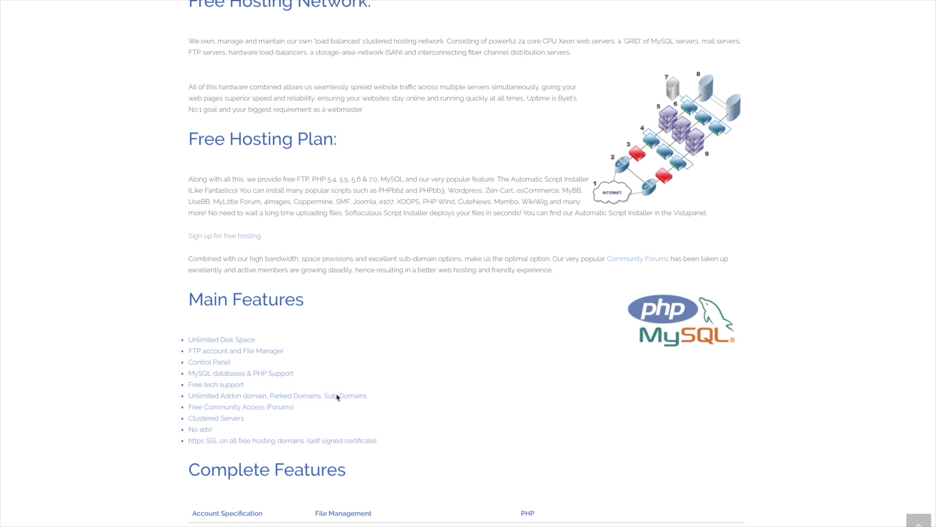
pyautogui.scroll(-4, 260, 311)
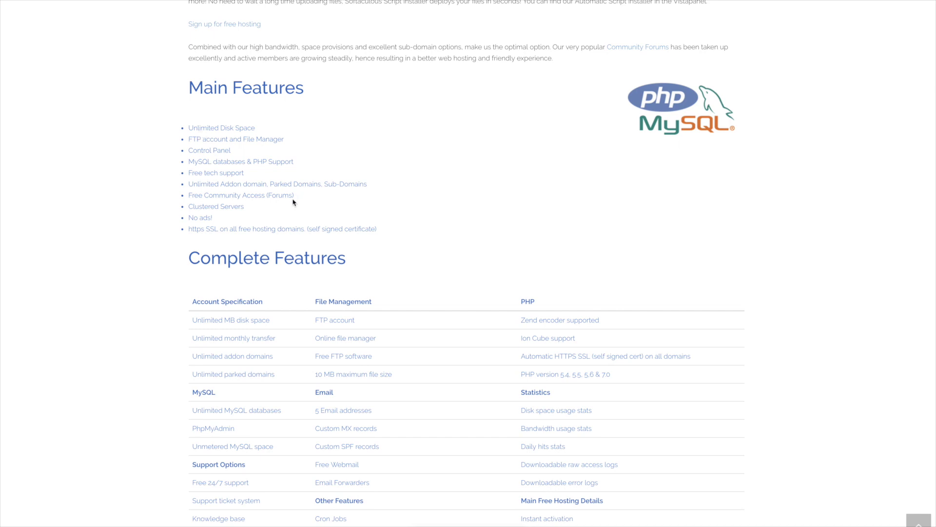
pyautogui.moveTo(213, 132); pyautogui.dragTo(264, 130)
pyautogui.click(196, 146)
pyautogui.moveTo(203, 149); pyautogui.dragTo(245, 162)
pyautogui.moveTo(192, 171); pyautogui.dragTo(266, 184)
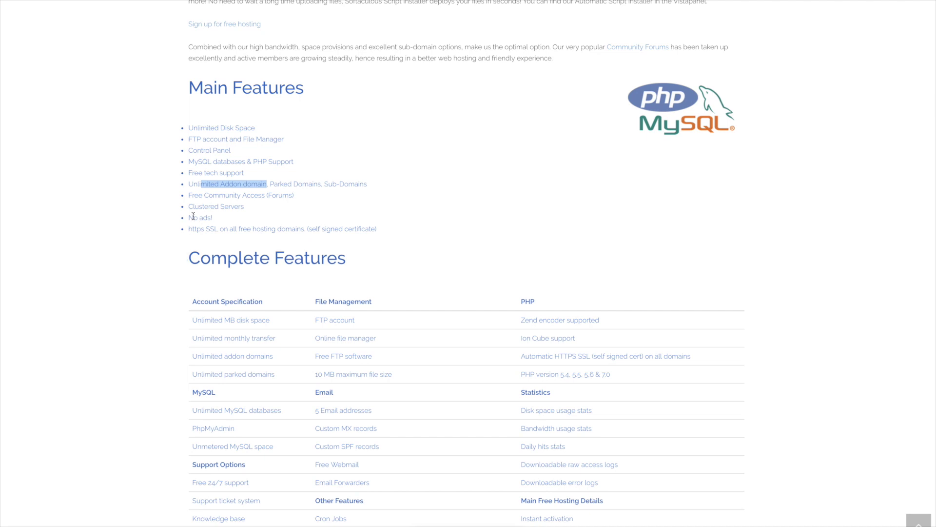
pyautogui.moveTo(190, 218); pyautogui.dragTo(215, 218)
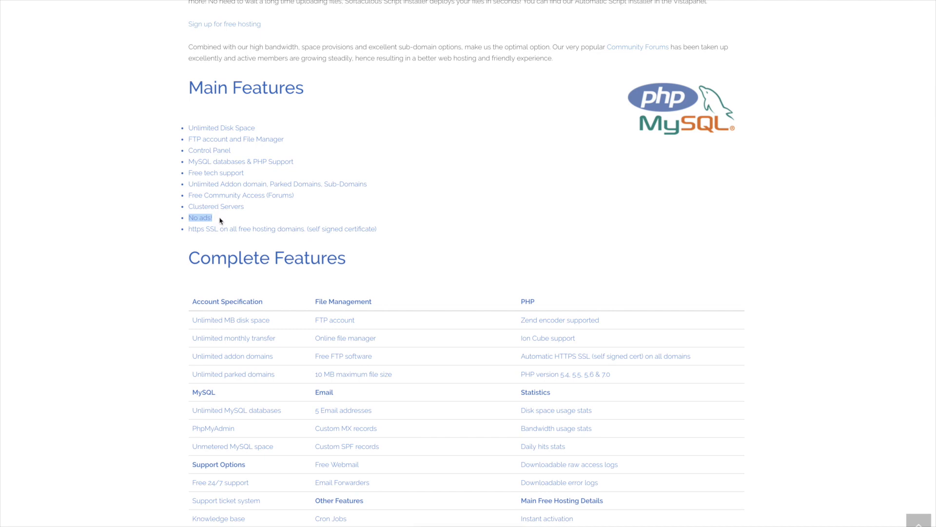
pyautogui.moveTo(200, 309); pyautogui.dragTo(305, 389)
pyautogui.click(130, 328)
pyautogui.scroll(-6, 236, 355)
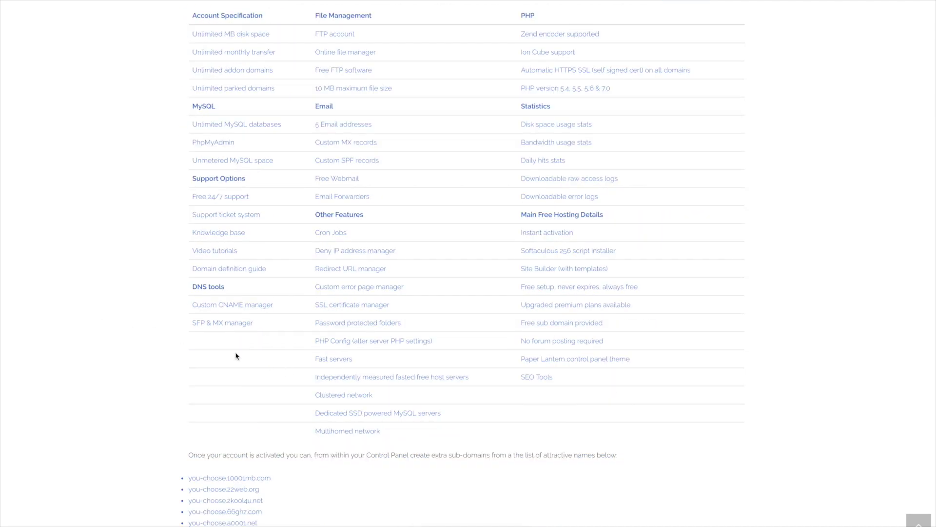
pyautogui.scroll(15, 315, 295)
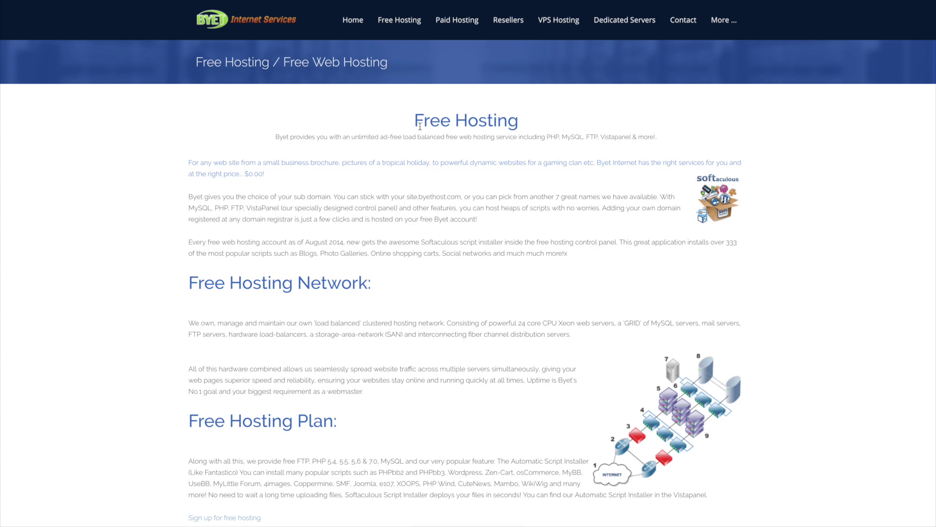
# Step: Fill the signup form with sub domain 'willellingoton', the account password and the suggested e-mail address
pyautogui.moveTo(385, 28)
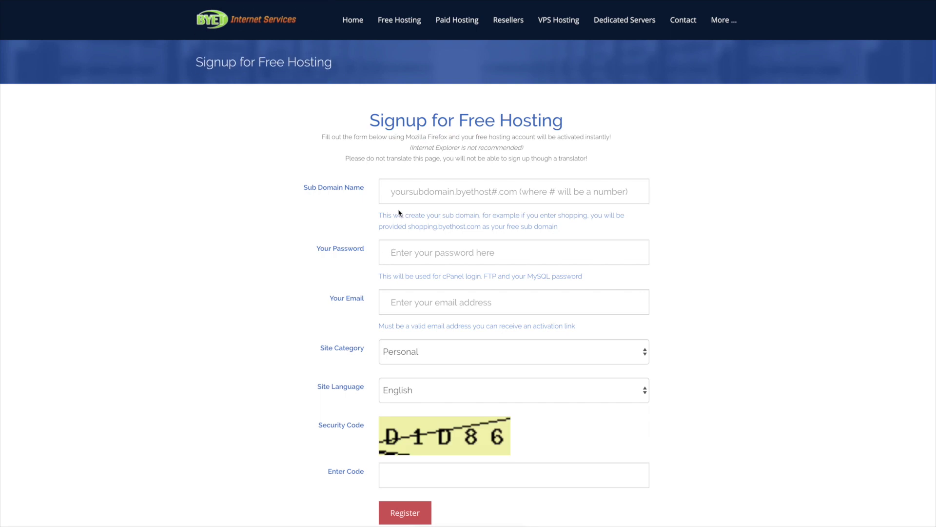
pyautogui.click(428, 192)
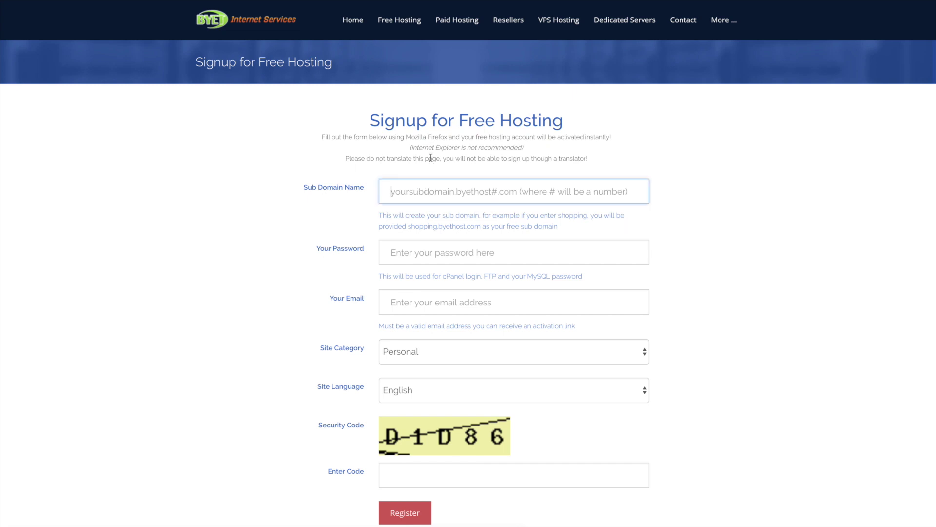
pyautogui.write('wille')
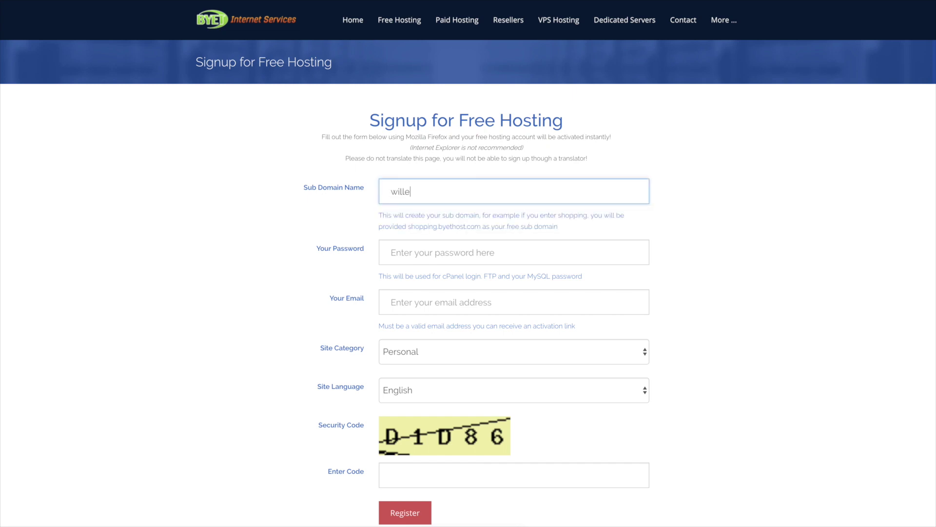
pyautogui.write('llingoton')
pyautogui.click(301, 230)
pyautogui.click(399, 254)
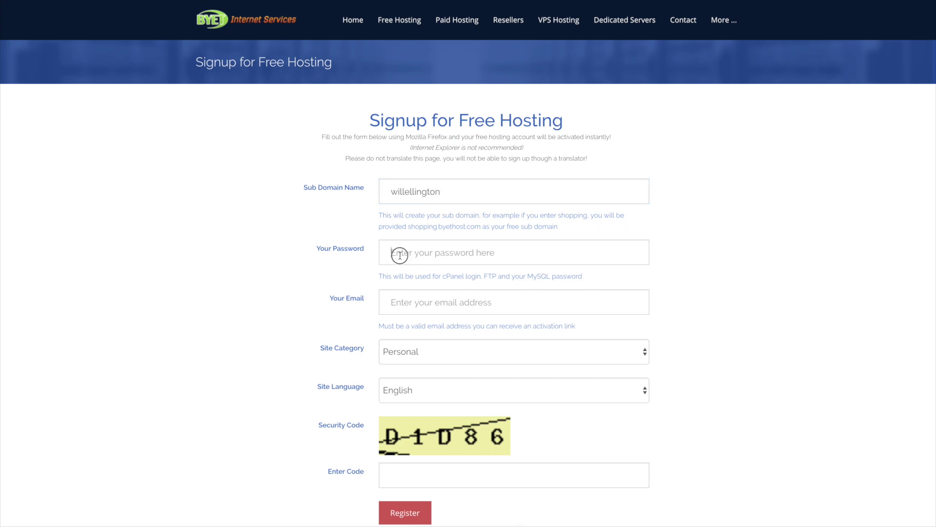
pyautogui.write('***')
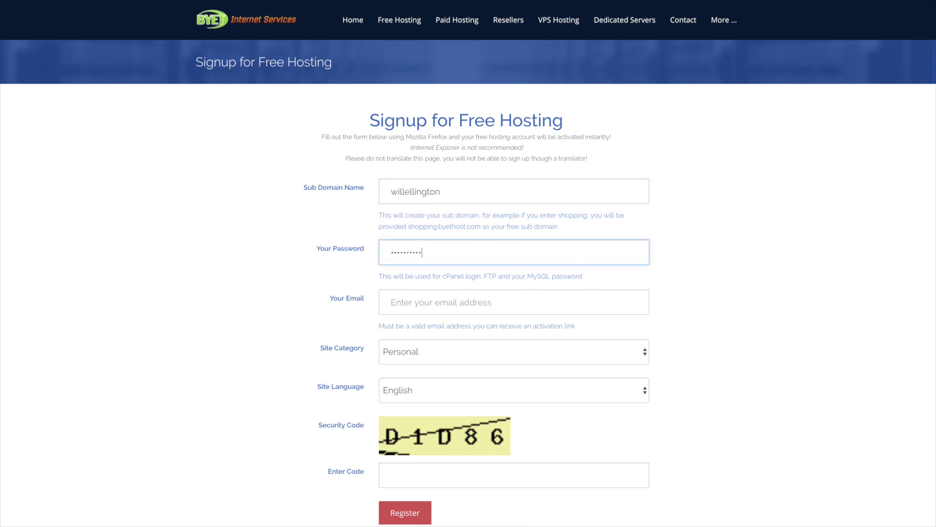
pyautogui.press('Tab')
pyautogui.write('wpliving')
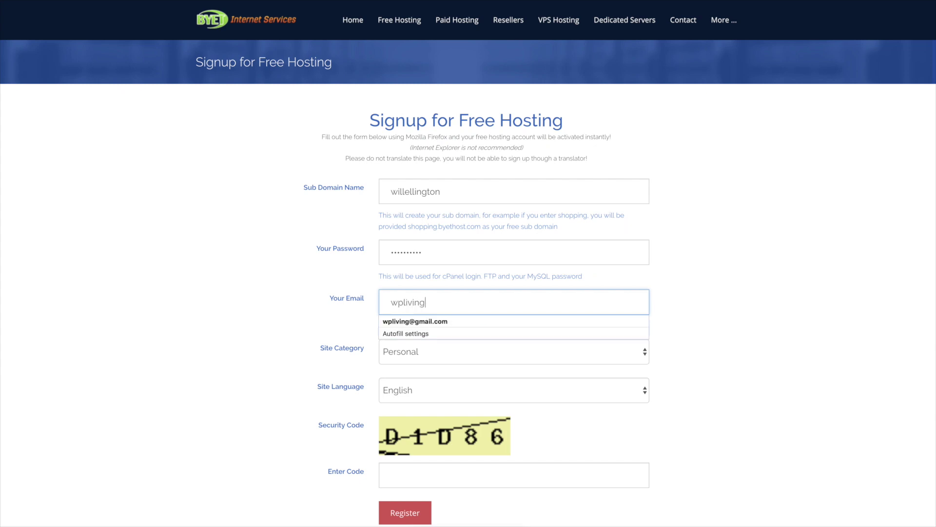
pyautogui.press('Down')
pyautogui.press('Return')
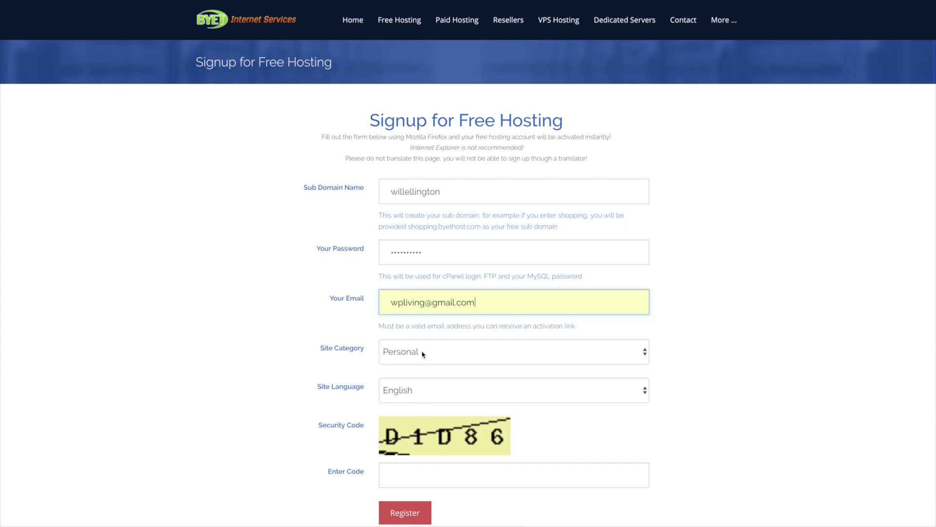
# Step: Set the site category to Business, enter the security code and submit the registration
pyautogui.click(398, 352)
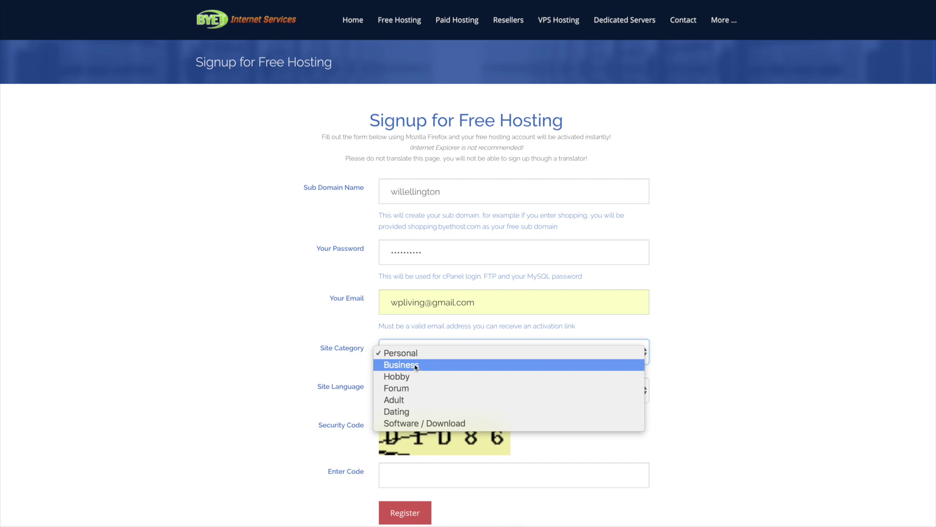
pyautogui.click(416, 366)
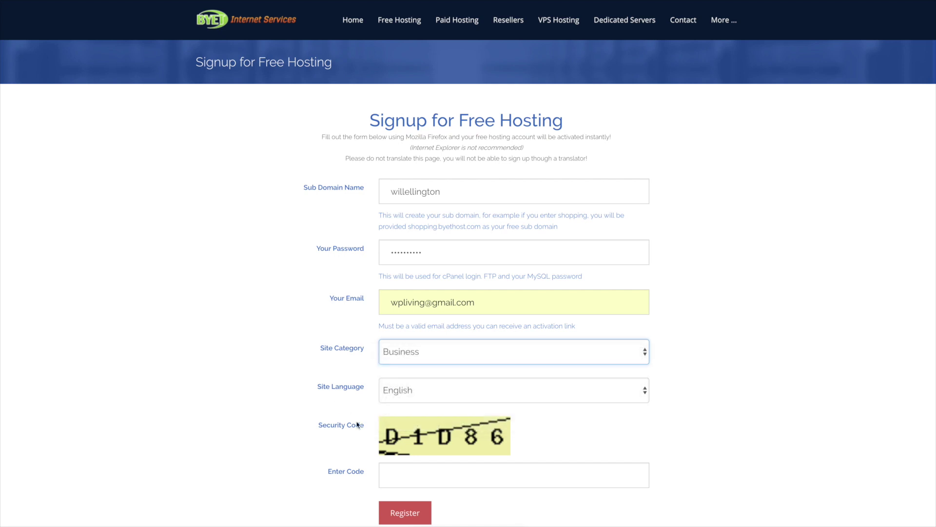
pyautogui.click(414, 470)
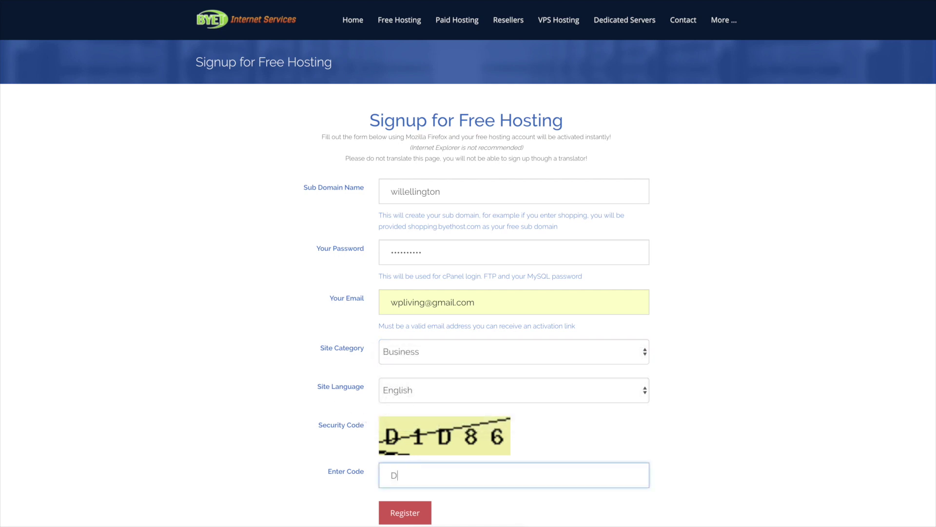
pyautogui.write('D1D86')
pyautogui.scroll(-4, 310, 432)
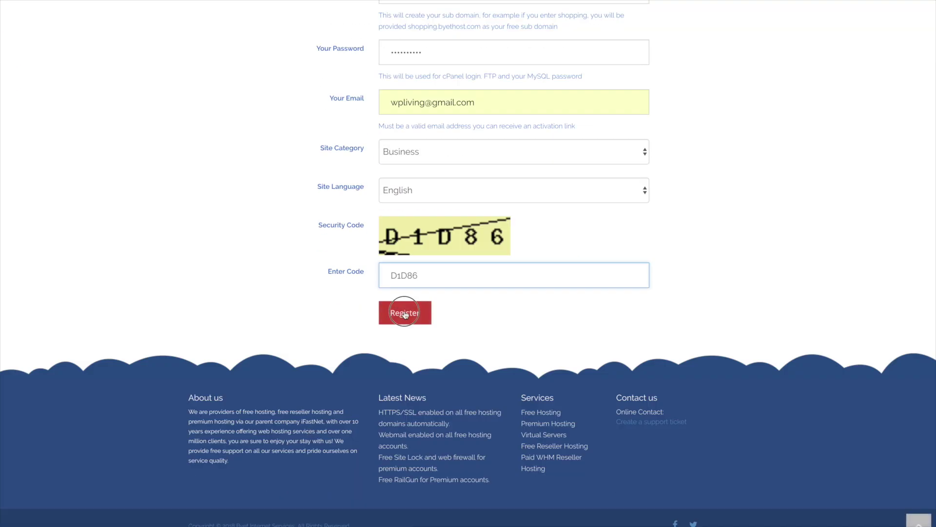
pyautogui.click(389, 320)
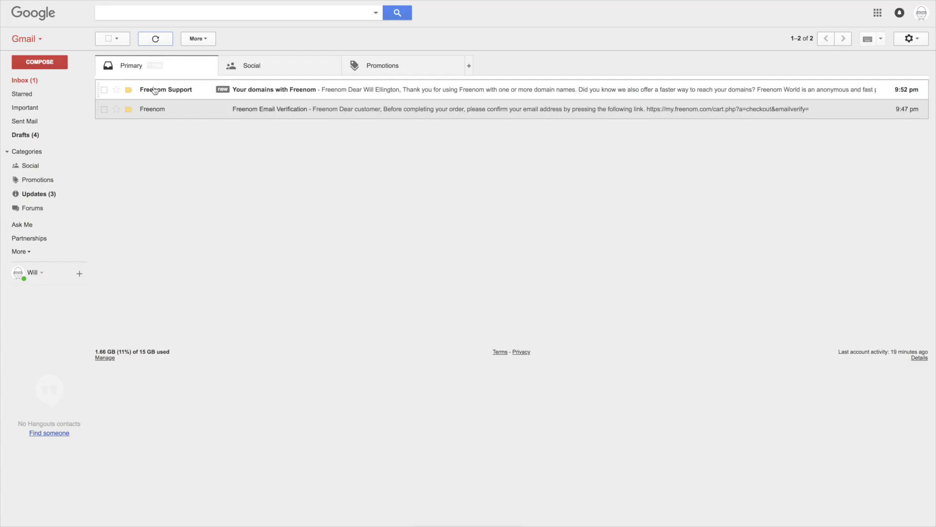
# Step: Check the Freenom Support email, then open Gmail's Spam folder
pyautogui.click(178, 94)
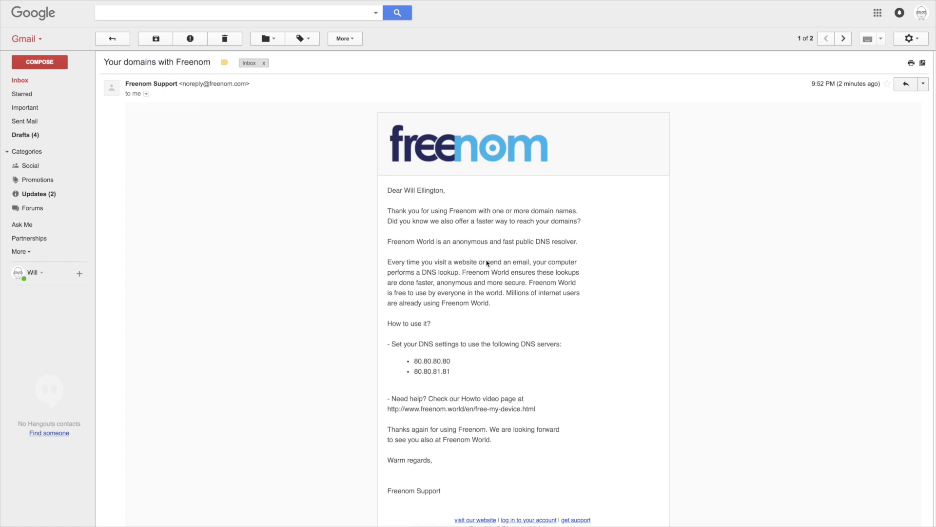
pyautogui.click(117, 39)
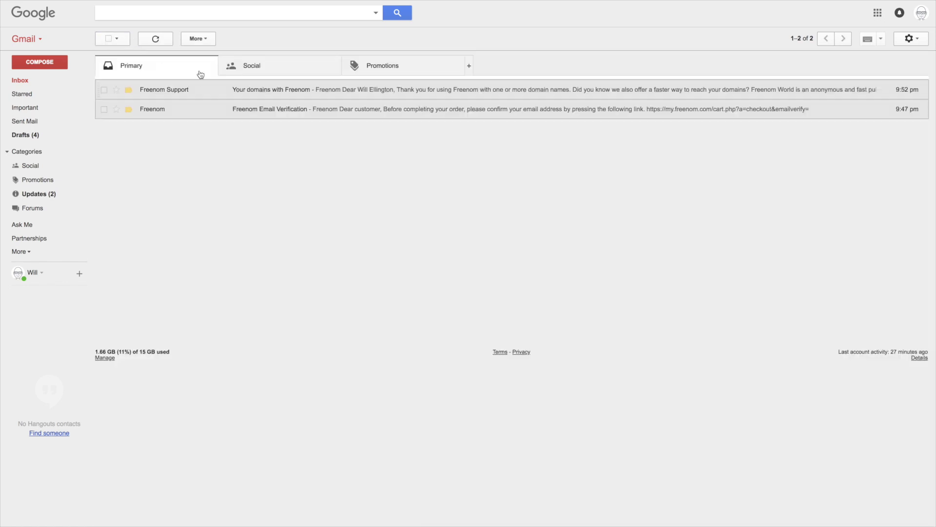
pyautogui.click(36, 253)
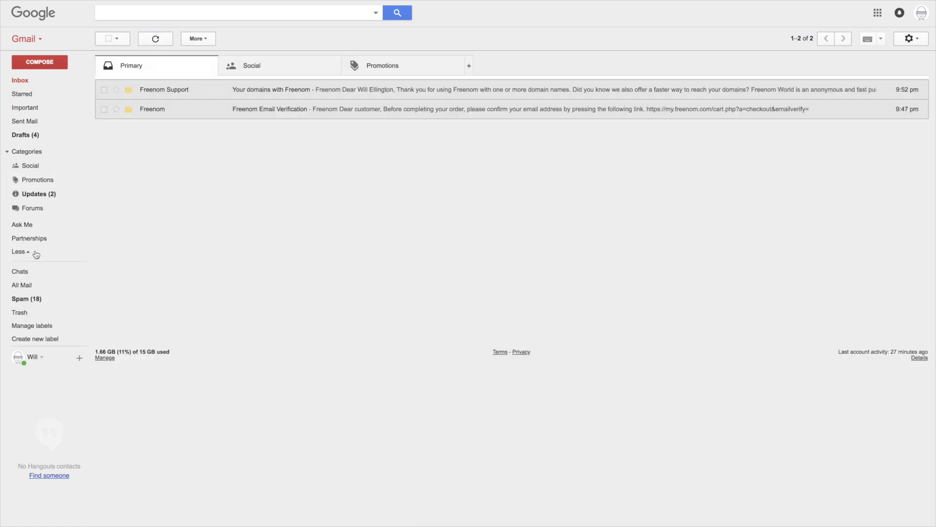
pyautogui.click(47, 297)
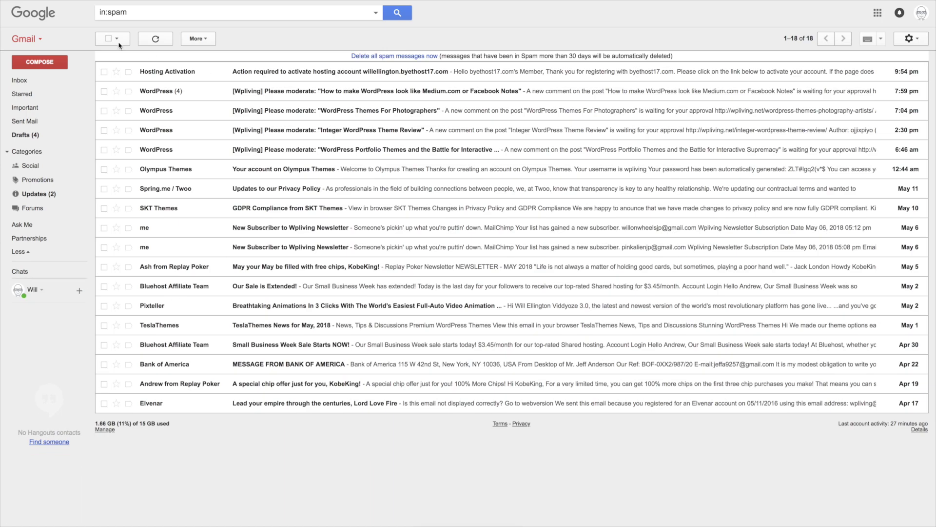
# Step: Mark the Hosting Activation email as not spam and open it from the Inbox
pyautogui.click(104, 73)
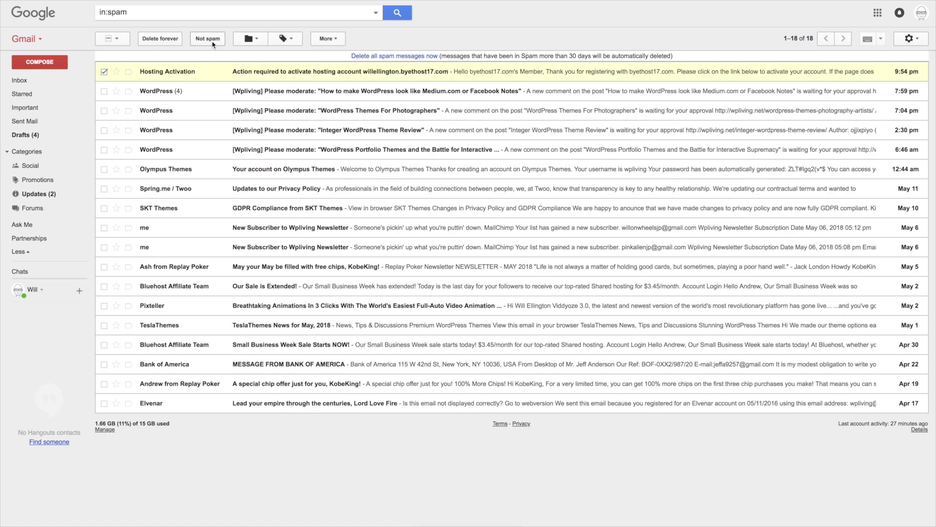
pyautogui.click(212, 40)
pyautogui.click(26, 81)
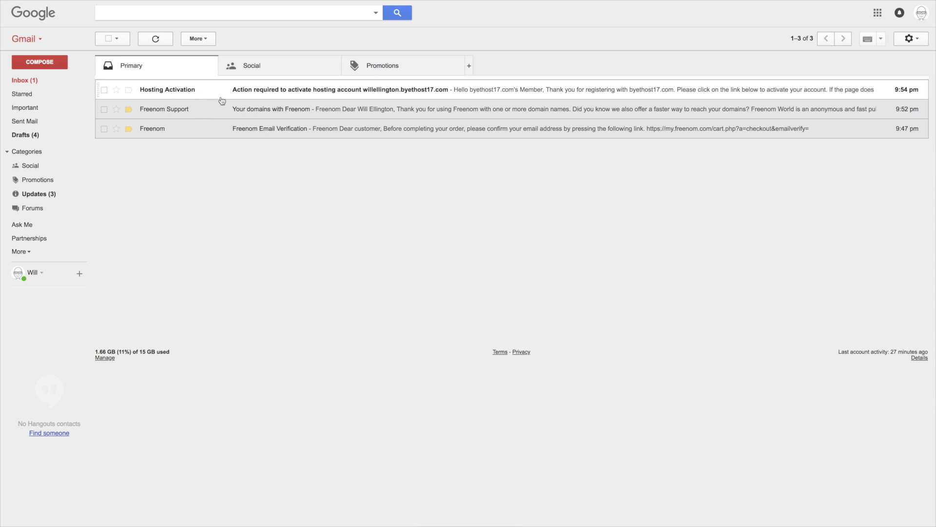
pyautogui.click(286, 95)
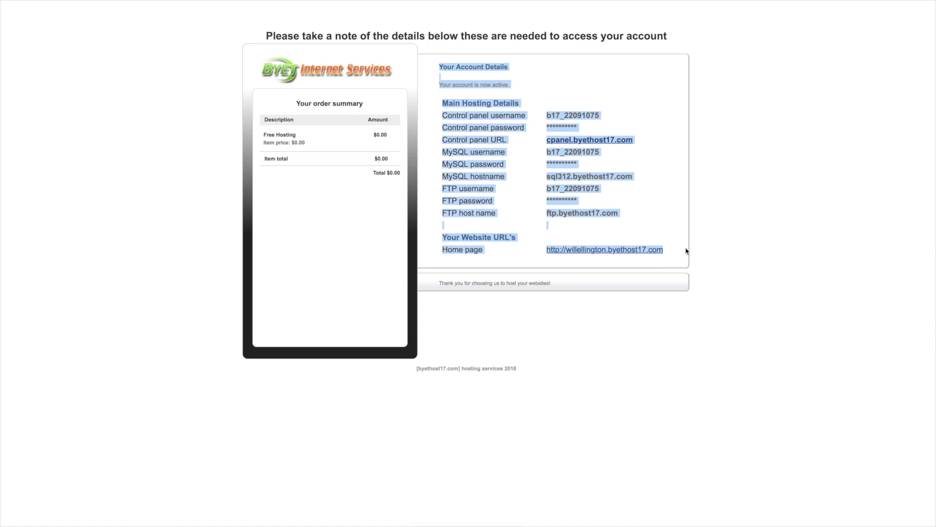
# Step: Paste the hosting account details into a blank TextEdit note and move the note aside
pyautogui.moveTo(932, 255); pyautogui.dragTo(484, 245)
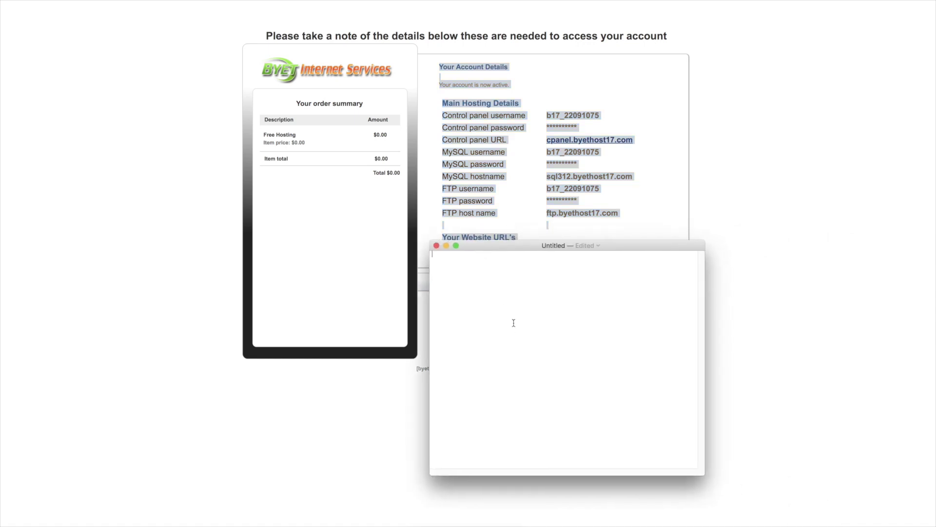
pyautogui.press('super+v')
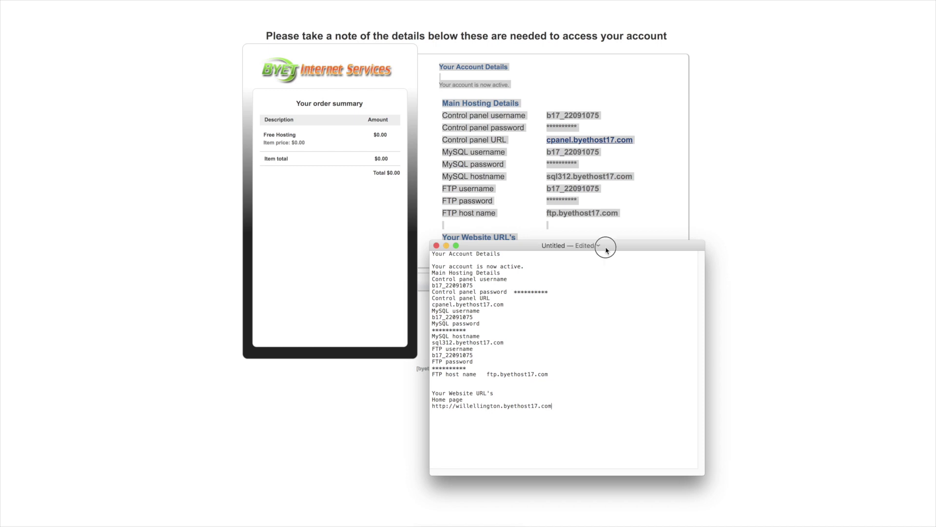
pyautogui.moveTo(605, 246); pyautogui.dragTo(935, 274)
pyautogui.click(768, 155)
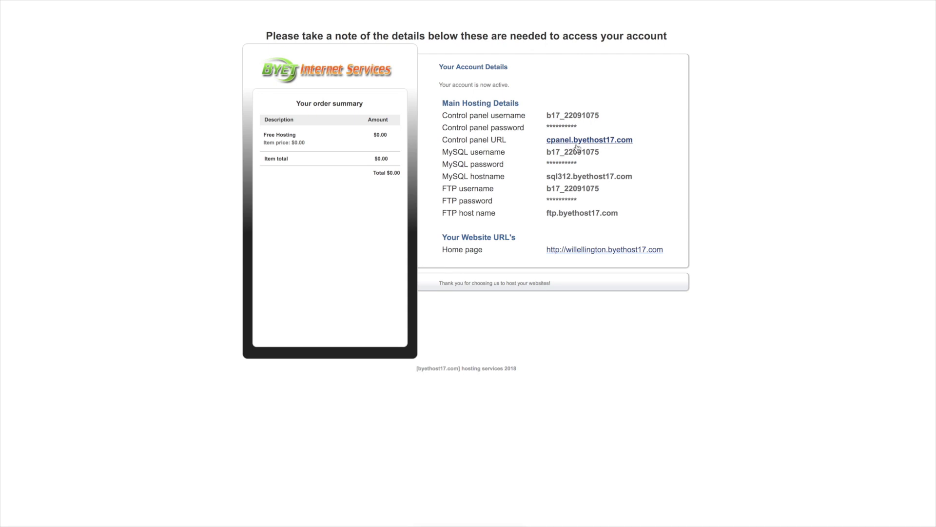
# Step: Log in at cpanel.byethost17.com with the control panel username and the account password
pyautogui.click(585, 144)
pyautogui.moveTo(442, 116); pyautogui.dragTo(600, 119)
pyautogui.press('super+c')
pyautogui.click(549, 117)
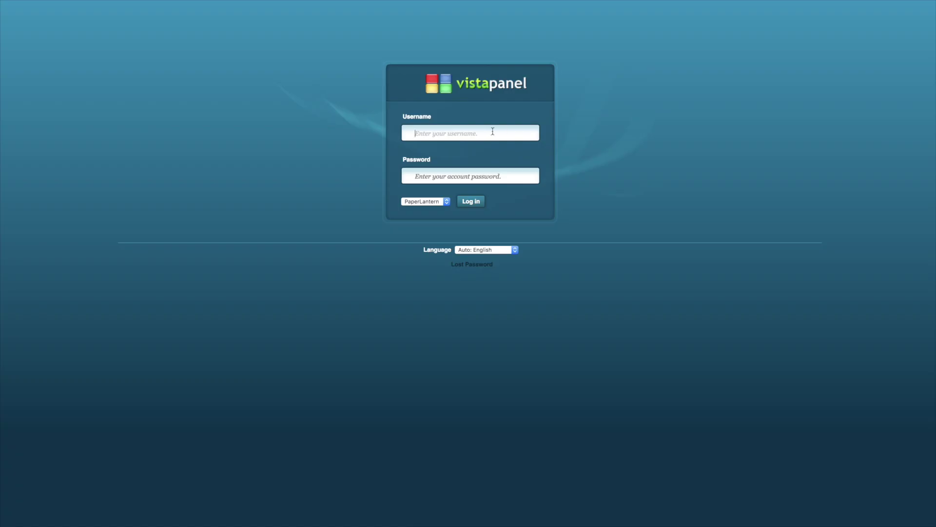
pyautogui.press('super+v')
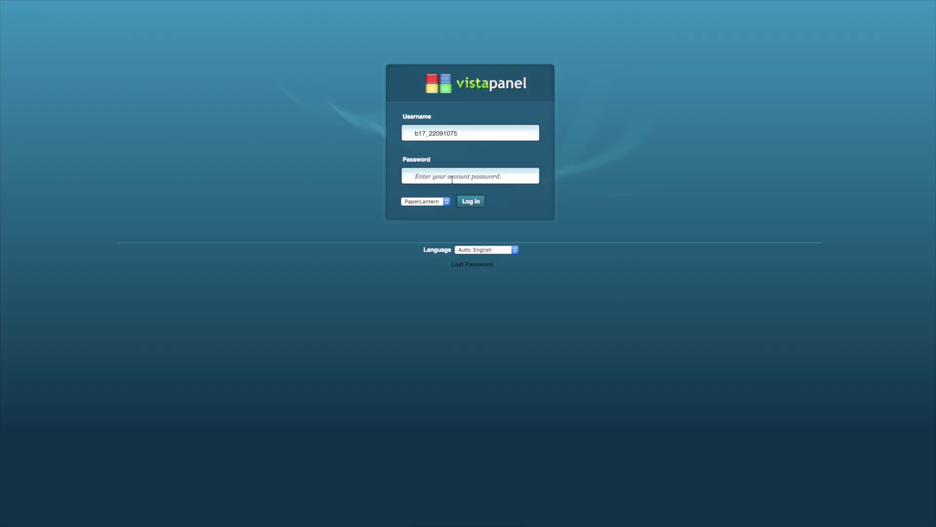
pyautogui.write('a')
pyautogui.click(481, 202)
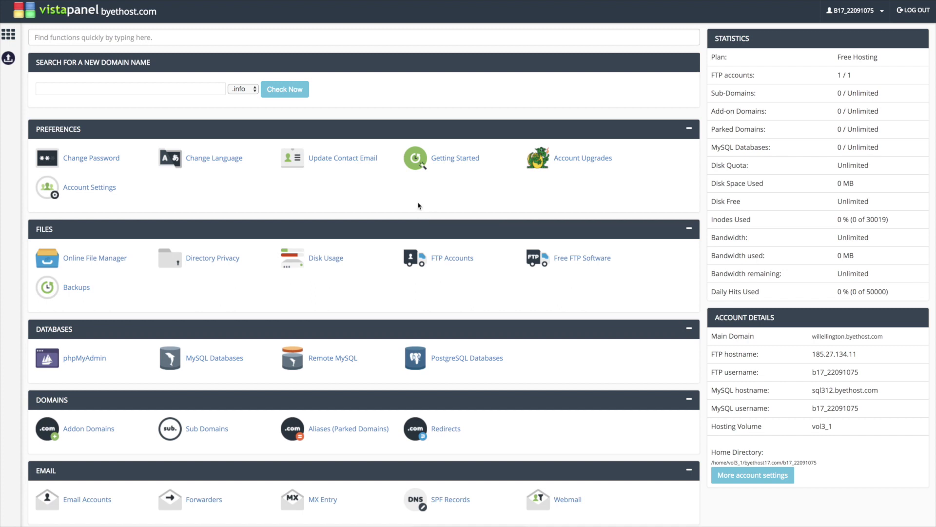
# Step: Open Addon Domains from the Domains section to see nameservers ns1–ns5.byet.org
pyautogui.scroll(-3, 323, 179)
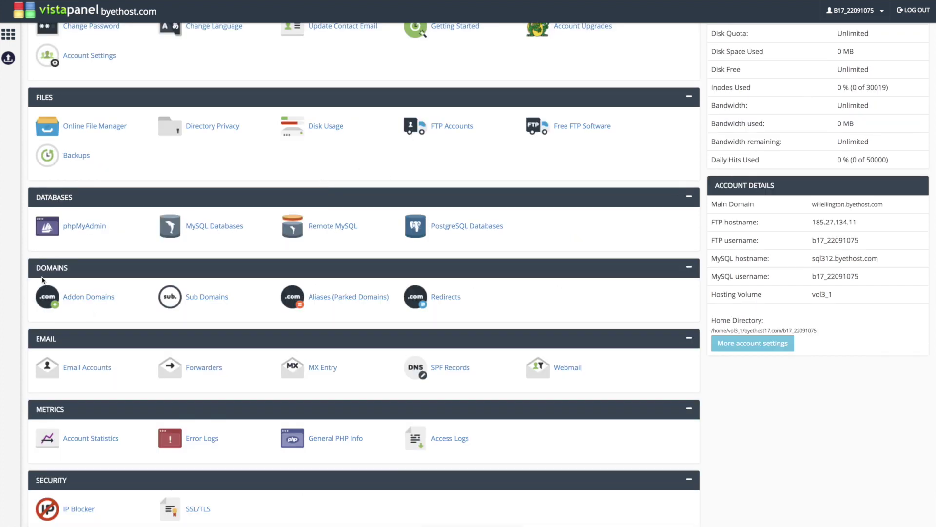
pyautogui.moveTo(81, 271); pyautogui.dragTo(86, 292)
pyautogui.click(84, 297)
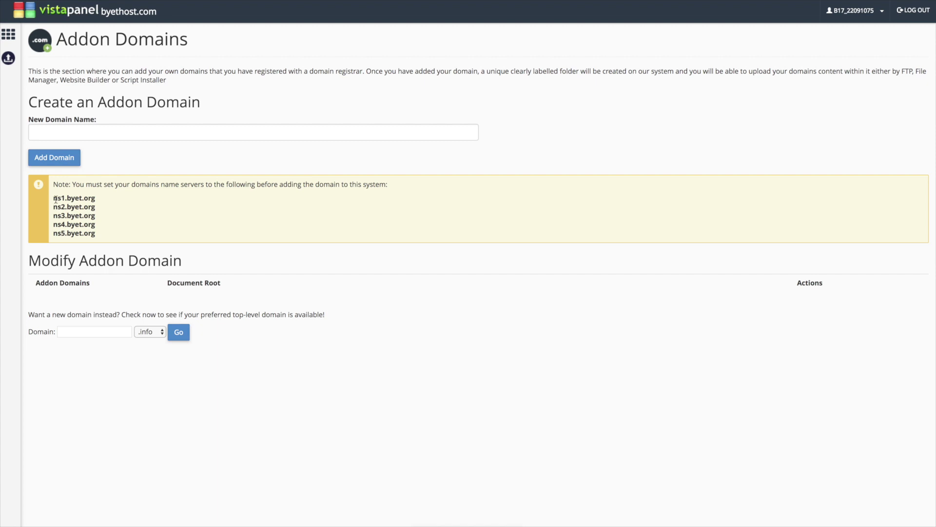
# Step: Copy the byet.org nameservers and enter ns1.byet.org as willellington.ga's Nameserver 1
pyautogui.moveTo(54, 198); pyautogui.dragTo(101, 234)
pyautogui.hotkey('ctrl', 'c')
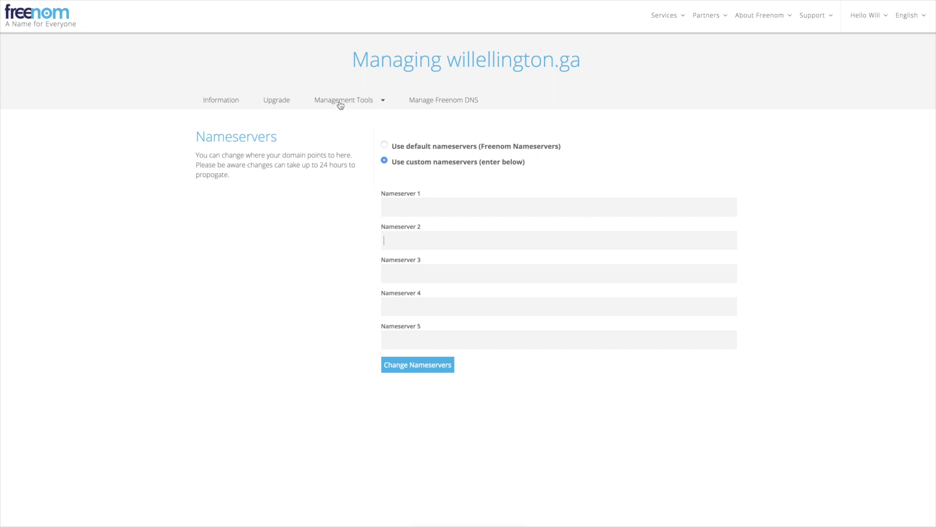
pyautogui.click(340, 104)
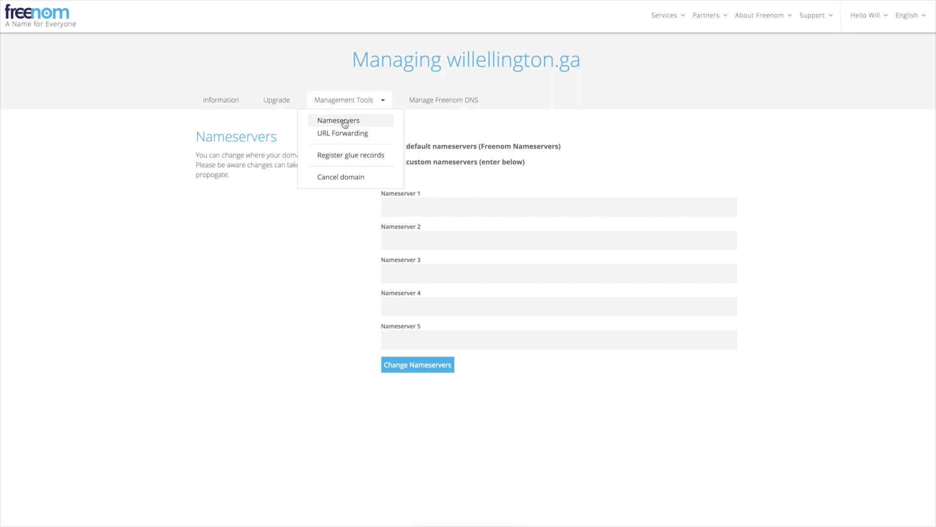
pyautogui.click(344, 124)
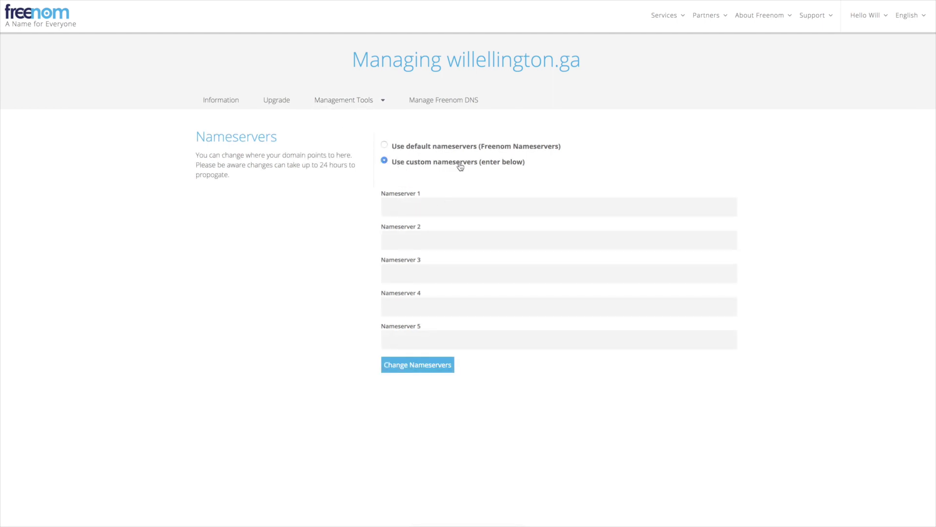
pyautogui.click(409, 208)
pyautogui.hotkey('ctrl', 'v')
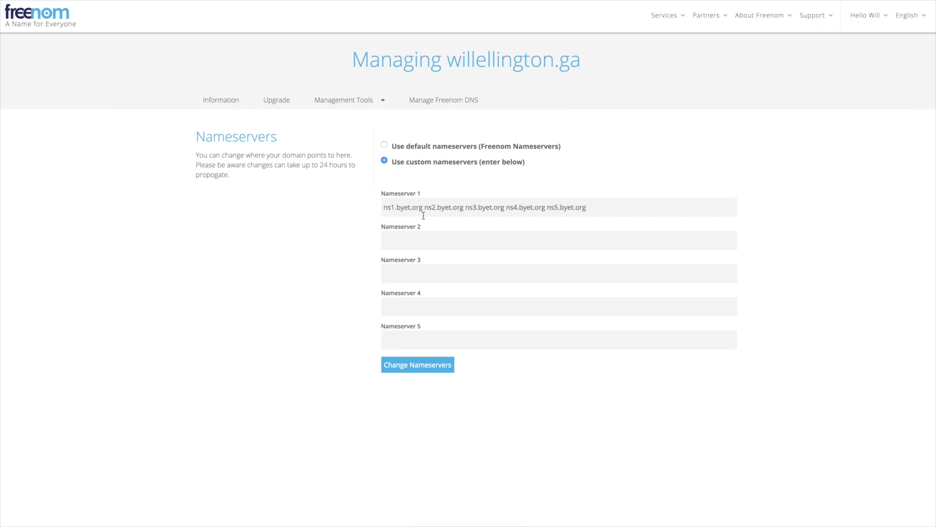
pyautogui.moveTo(423, 211); pyautogui.dragTo(609, 224)
pyautogui.hotkey('ctrl', 'c')
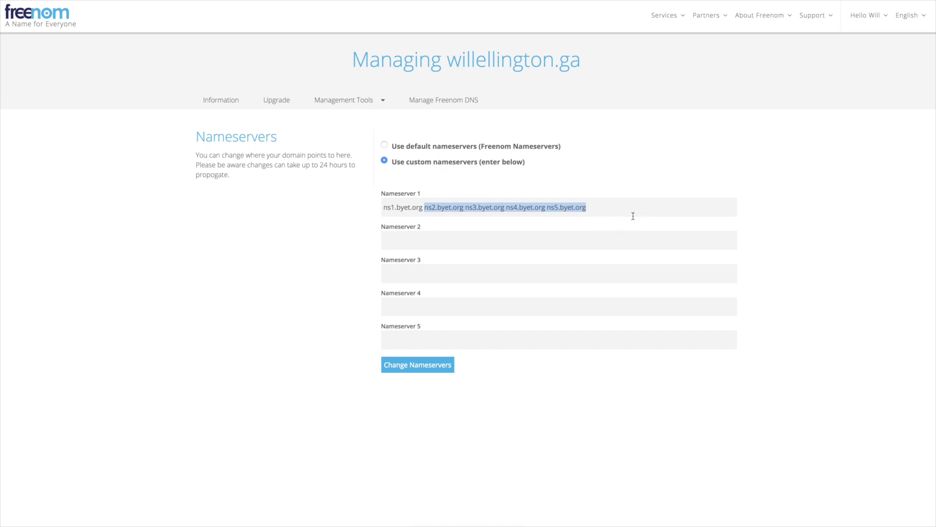
pyautogui.press('BackSpace')
# Step: Set Nameserver 2 to ns2.byet.org and copy it into Nameservers 3–5
pyautogui.click(435, 242)
pyautogui.hotkey('ctrl', 'v')
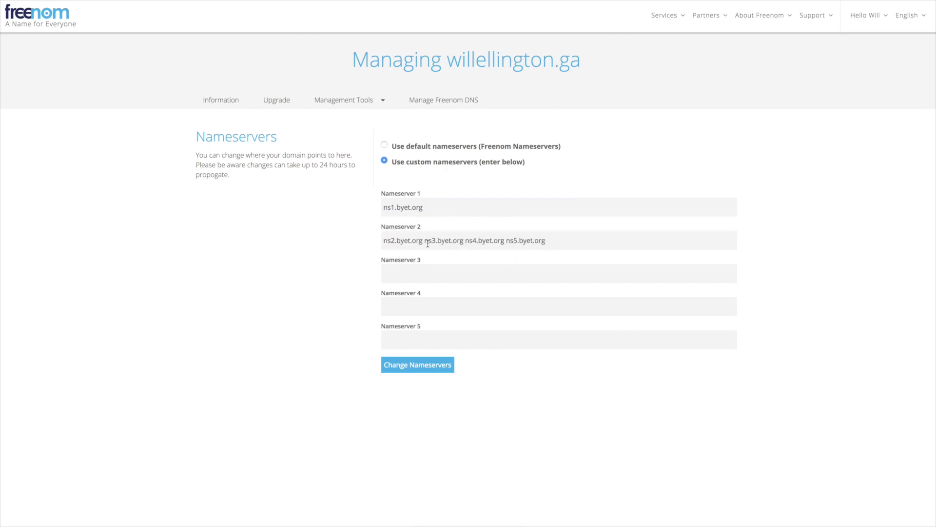
pyautogui.moveTo(427, 243); pyautogui.dragTo(697, 249)
pyautogui.press('BackSpace')
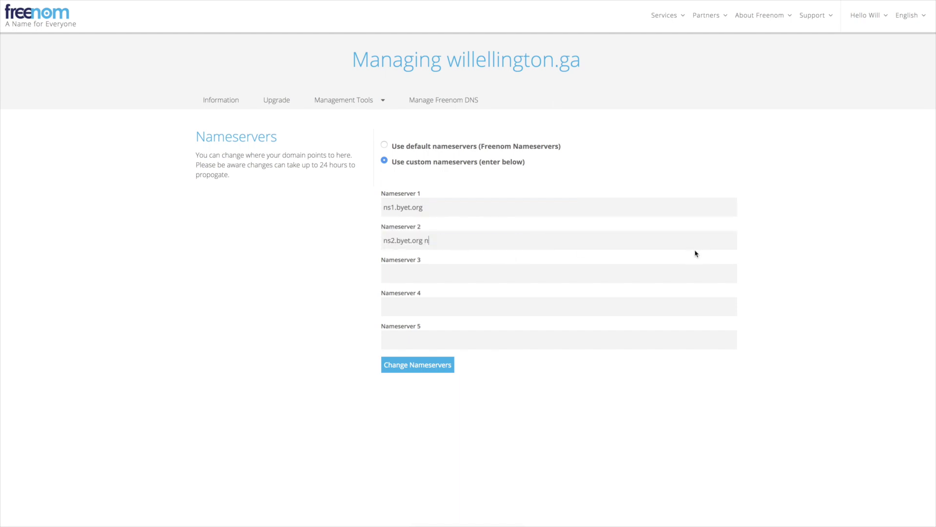
pyautogui.press('BackSpace')
pyautogui.press('BackSpace')
pyautogui.moveTo(436, 240); pyautogui.dragTo(354, 240)
pyautogui.hotkey('ctrl', 'c')
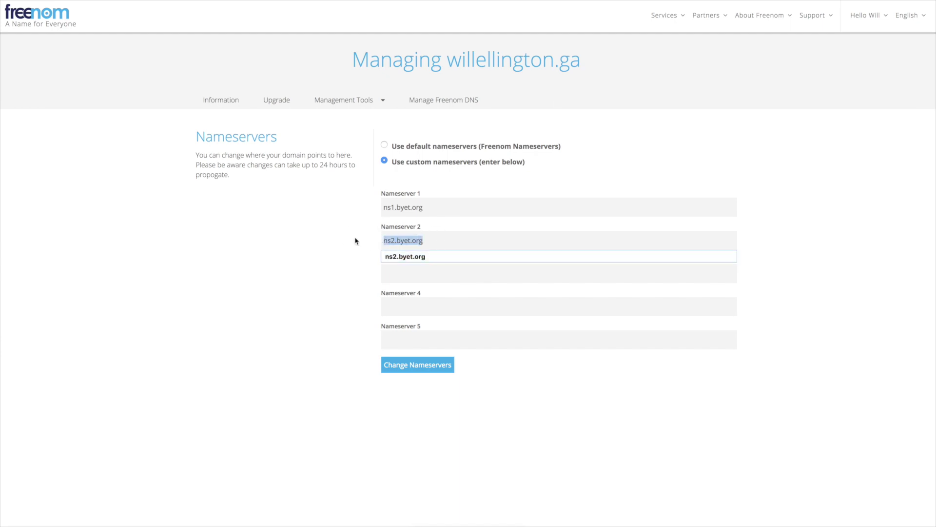
pyautogui.click(420, 277)
pyautogui.hotkey('ctrl', 'v')
pyautogui.click(430, 306)
pyautogui.hotkey('ctrl', 'v')
pyautogui.click(424, 340)
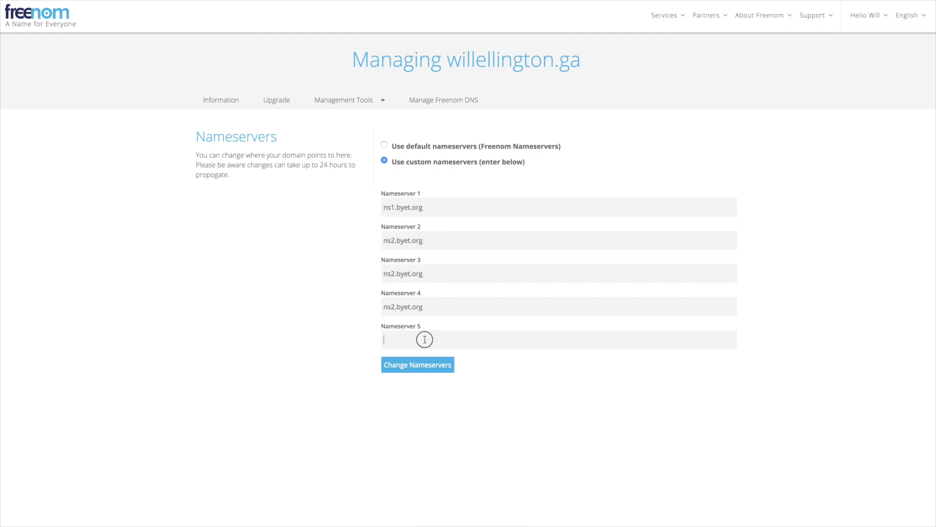
pyautogui.hotkey('ctrl', 'v')
# Step: Change Nameservers 3–5 to ns3, ns4 and ns5.byet.org and save the nameserver change
pyautogui.click(392, 271)
pyautogui.press('BackSpace')
pyautogui.write('3')
pyautogui.click(394, 307)
pyautogui.press('BackSpace')
pyautogui.write('4')
pyautogui.click(393, 340)
pyautogui.press('BackSpace')
pyautogui.write('5')
pyautogui.click(433, 341)
pyautogui.click(397, 420)
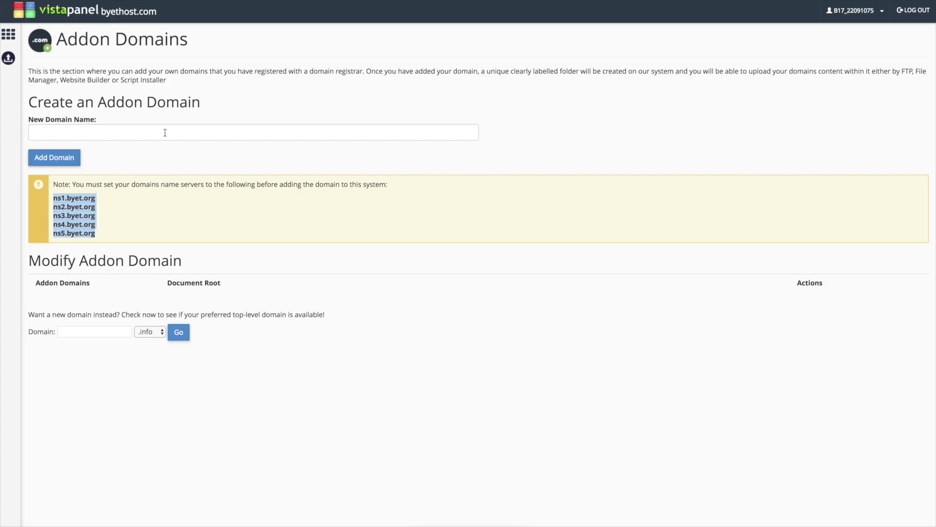
# Step: Enter willellington.ga as the new addon domain name and add it
pyautogui.click(164, 132)
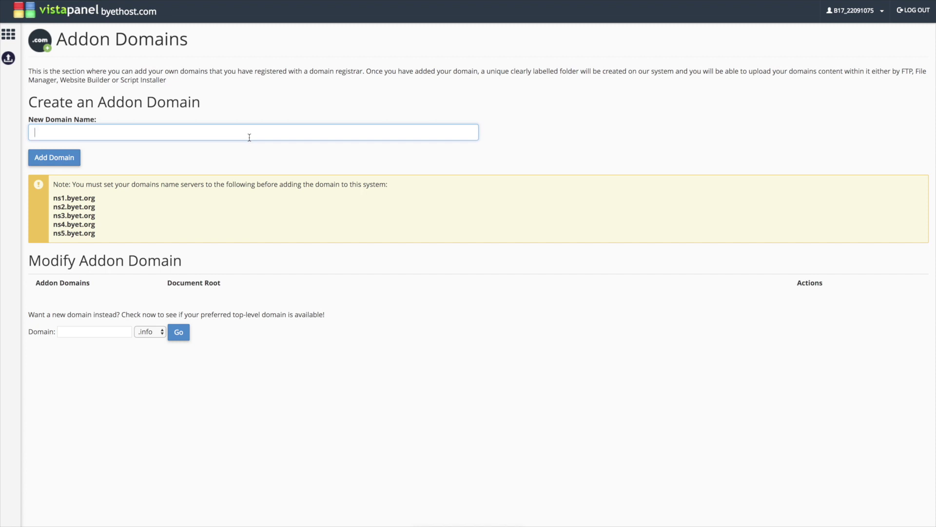
pyautogui.write('wille')
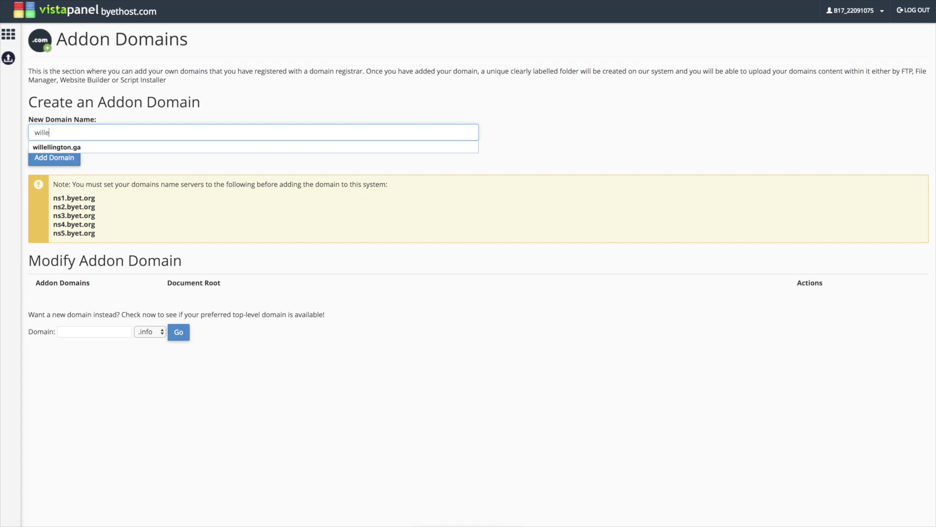
pyautogui.press('Down')
pyautogui.press('Return')
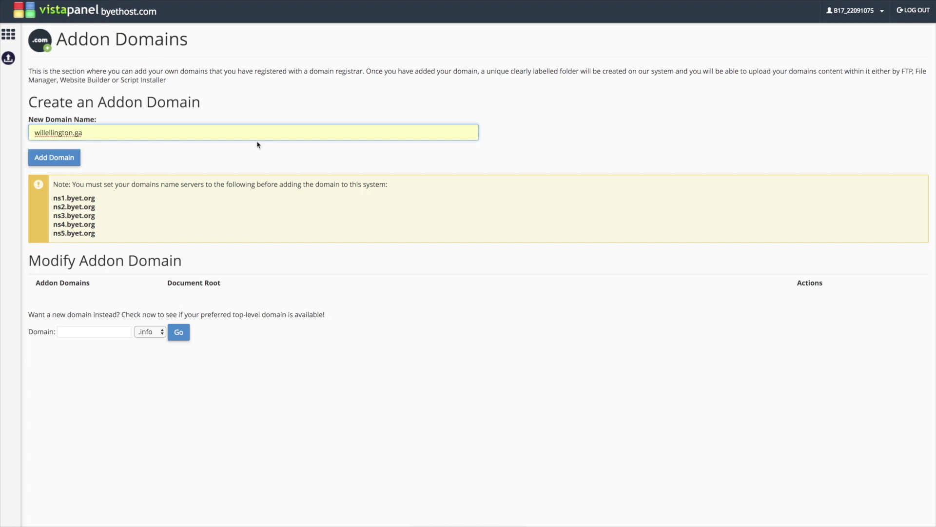
pyautogui.click(50, 162)
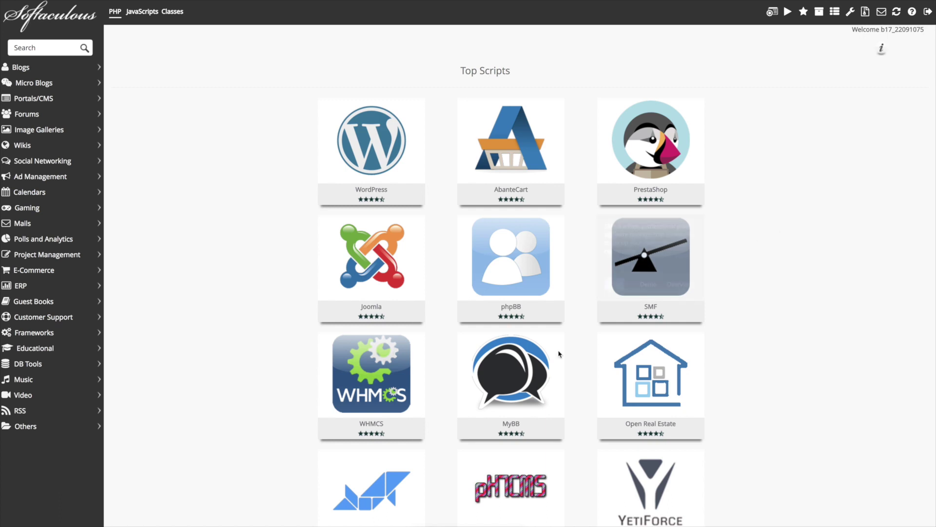
pyautogui.moveTo(379, 141)
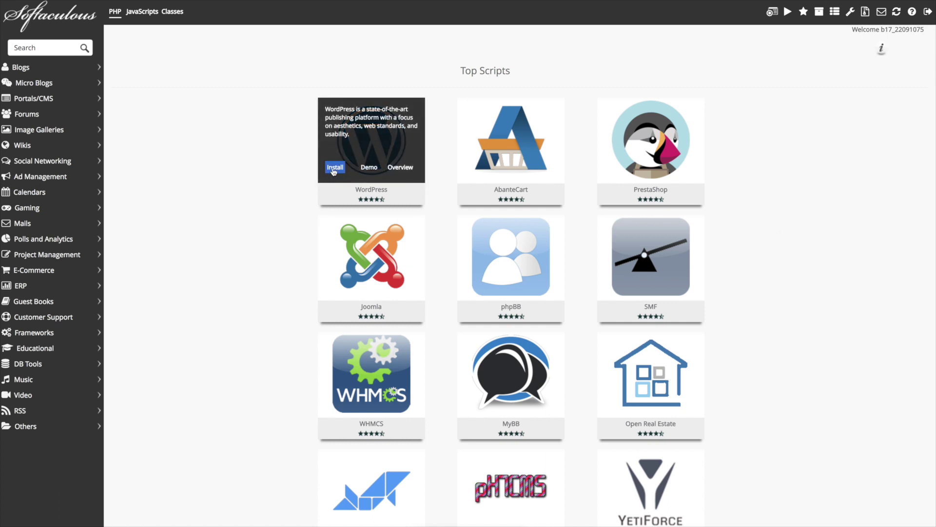
pyautogui.click(335, 168)
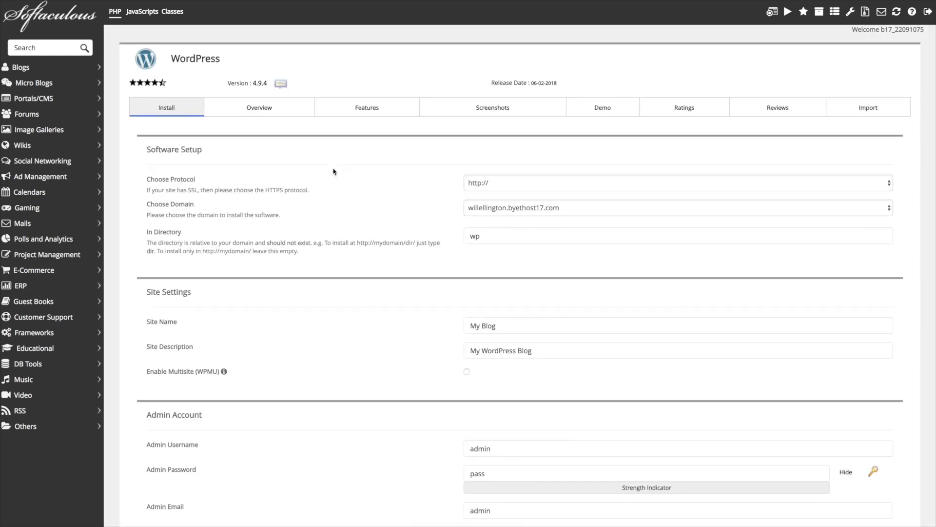
pyautogui.click(498, 184)
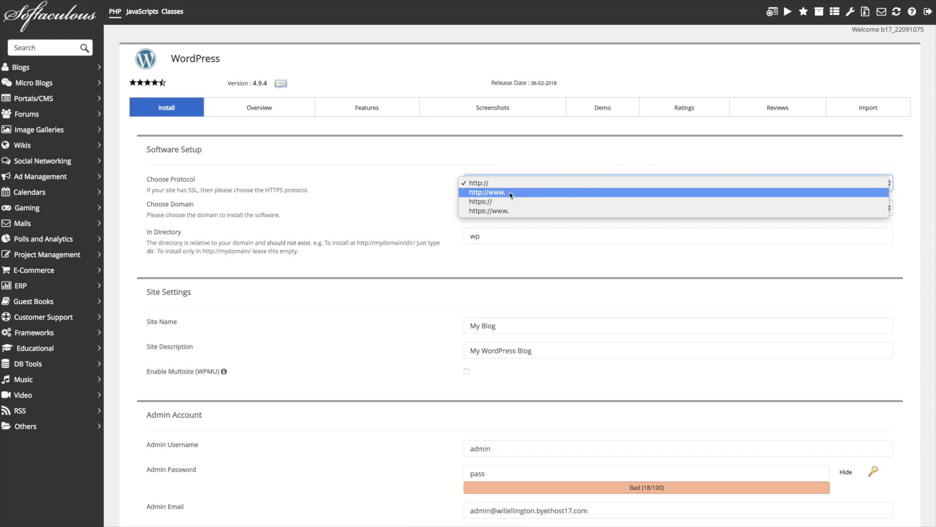
pyautogui.click(508, 193)
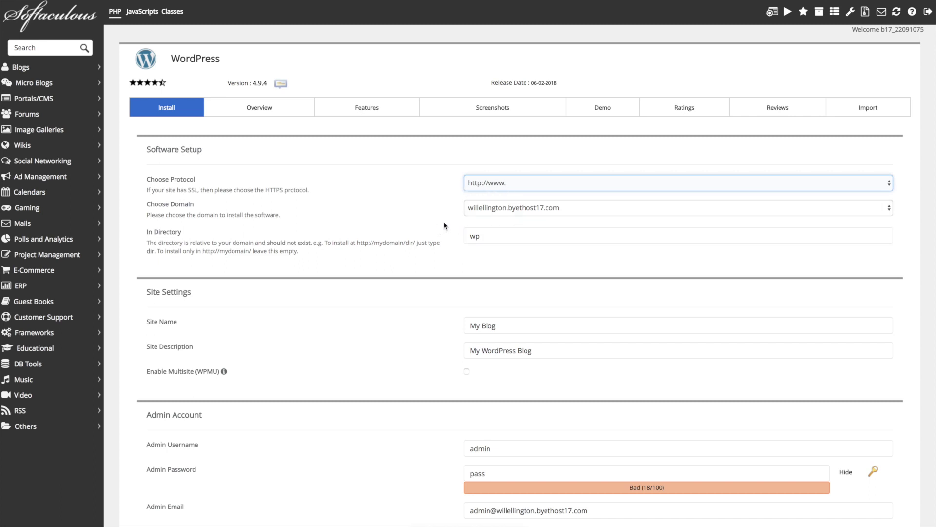
pyautogui.click(530, 215)
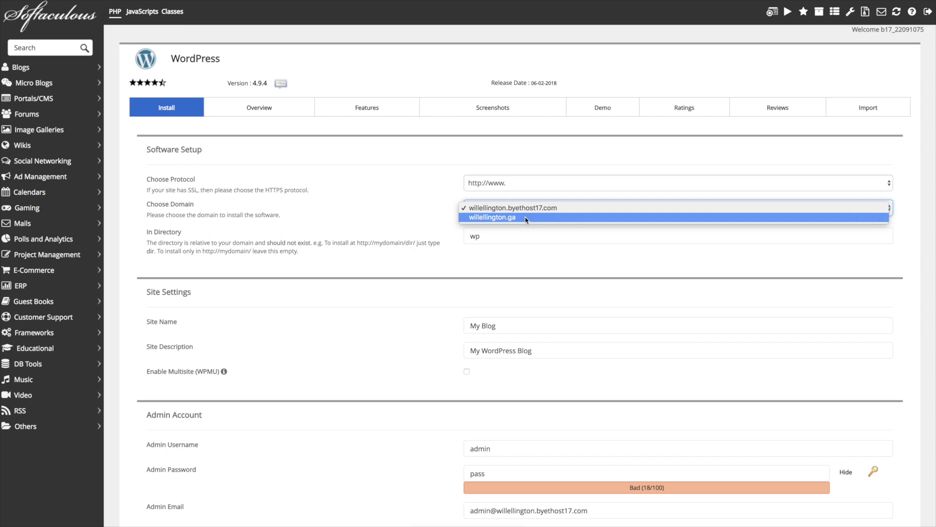
pyautogui.click(526, 218)
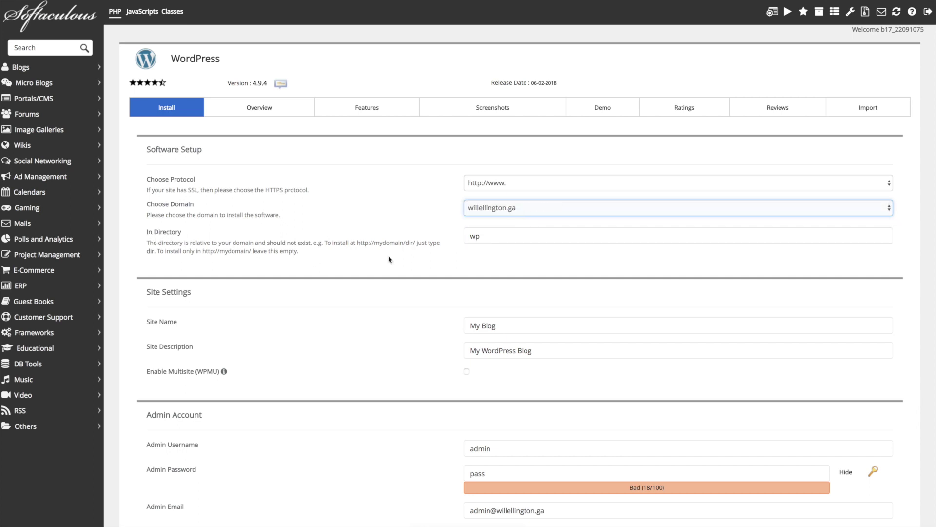
pyautogui.click(483, 236)
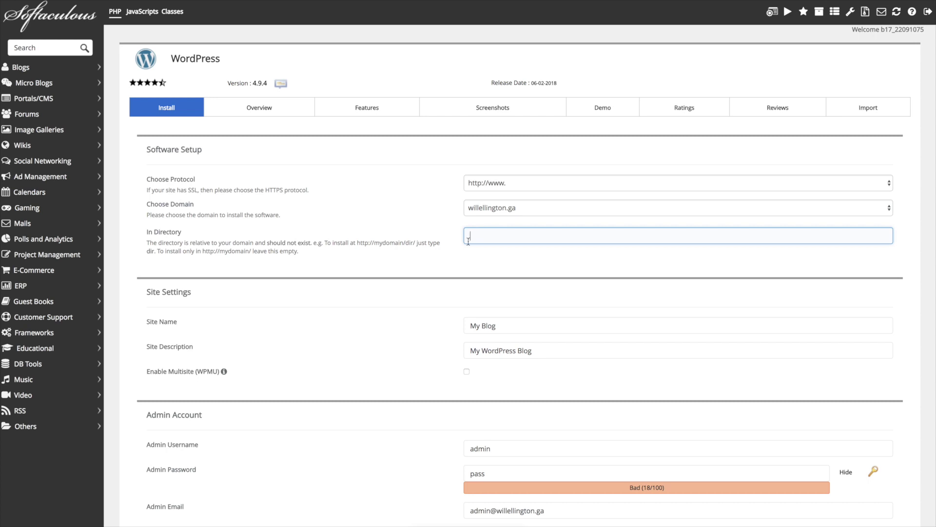
pyautogui.click(449, 263)
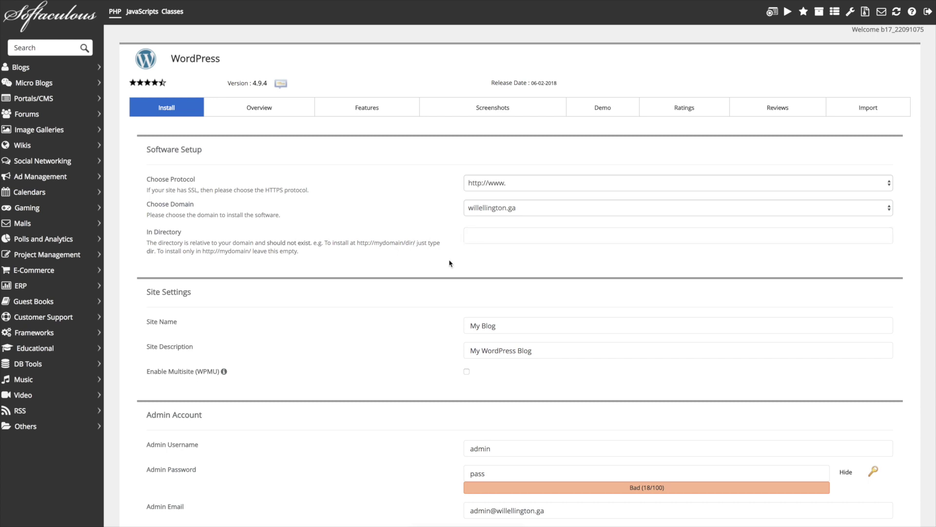
# Step: Set the site name to 'Will Ellington Blog' and description to 'My personal blog'
pyautogui.tripleClick(481, 324)
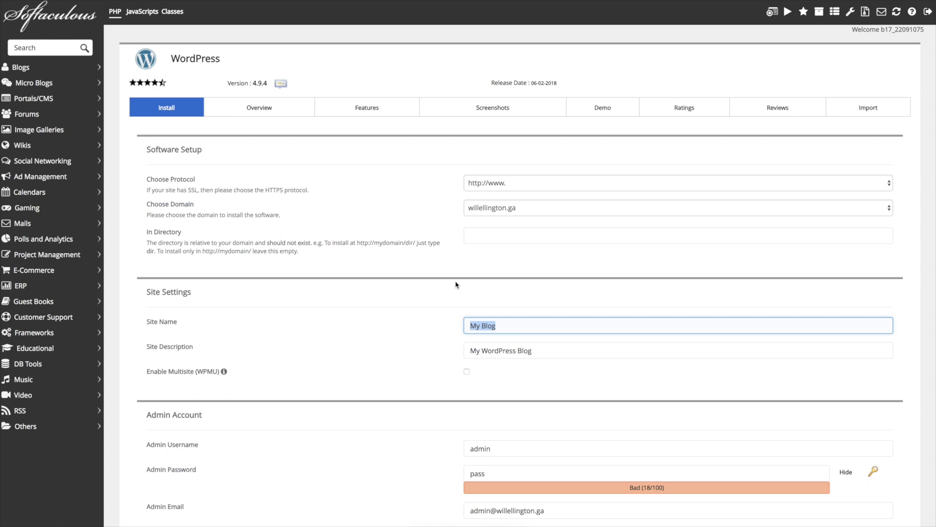
pyautogui.write('Will Ellington Blog')
pyautogui.moveTo(546, 352); pyautogui.dragTo(455, 343)
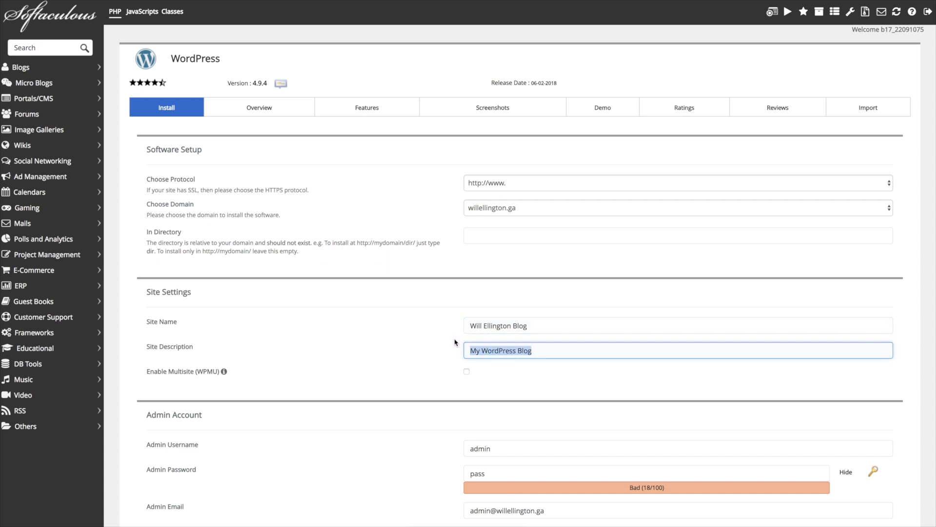
pyautogui.write('M')
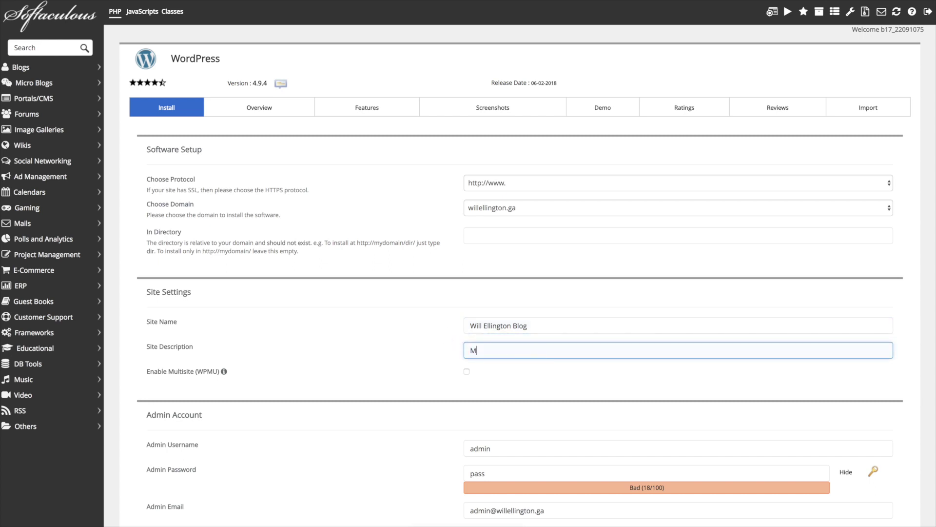
pyautogui.write('y personal blog')
# Step: Replace the default admin password with a new password
pyautogui.scroll(-3, 390, 371)
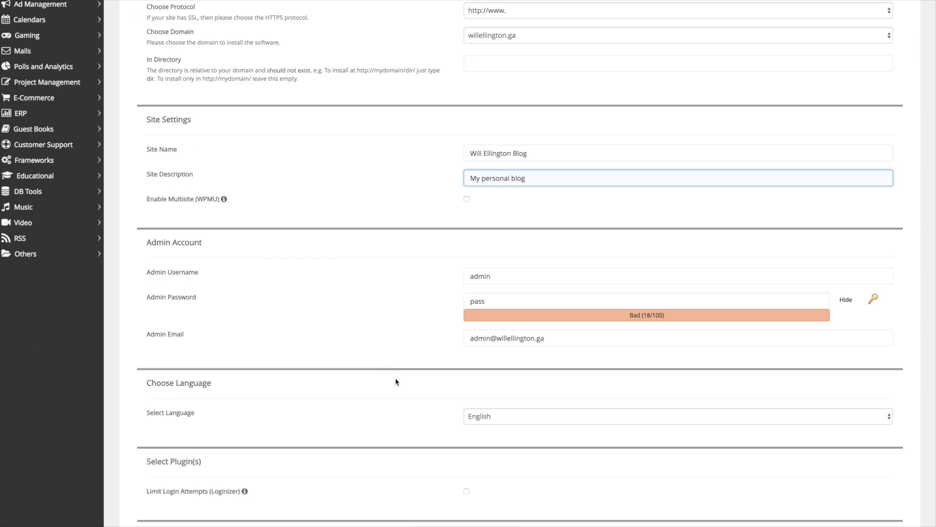
pyautogui.doubleClick(476, 300)
pyautogui.press('BackSpace')
pyautogui.write('passwo')
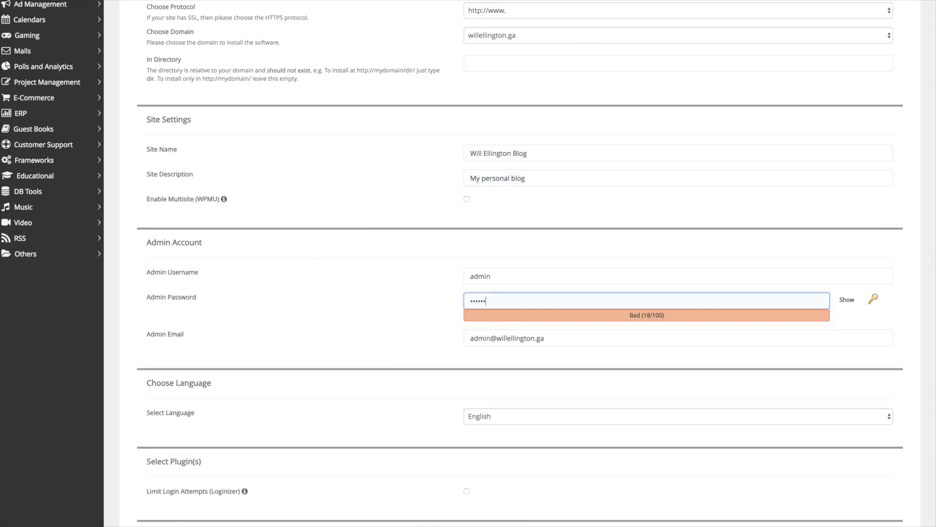
pyautogui.write('rd12')
pyautogui.click(355, 339)
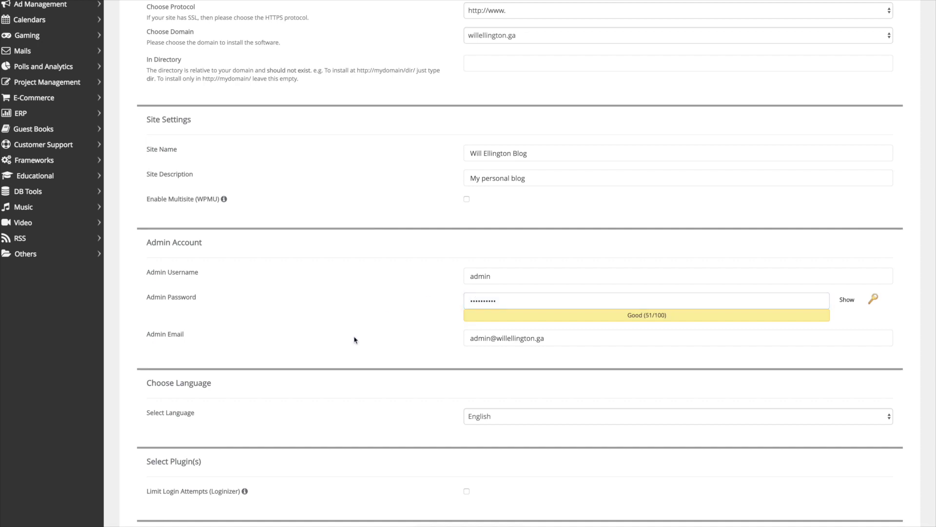
# Step: Set the admin email to the suggested address and launch the WordPress install
pyautogui.tripleClick(518, 339)
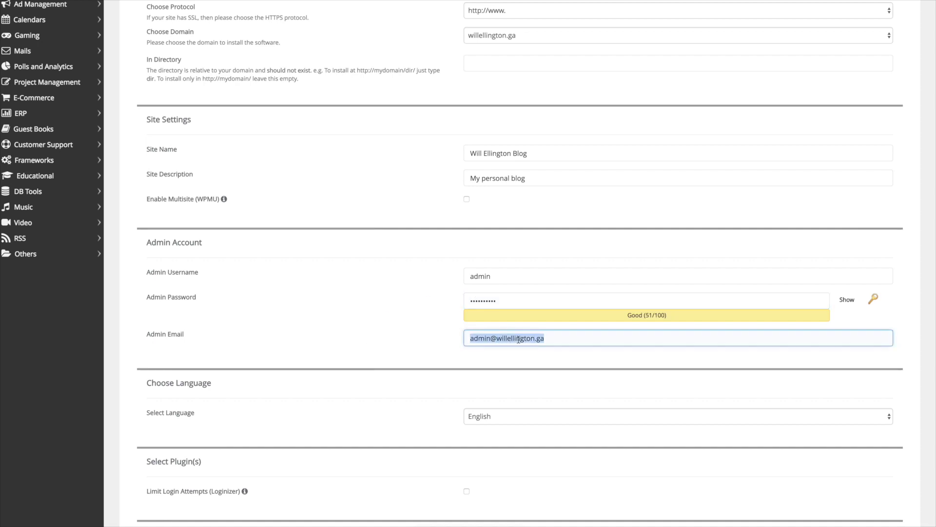
pyautogui.write('wi')
pyautogui.press('Down')
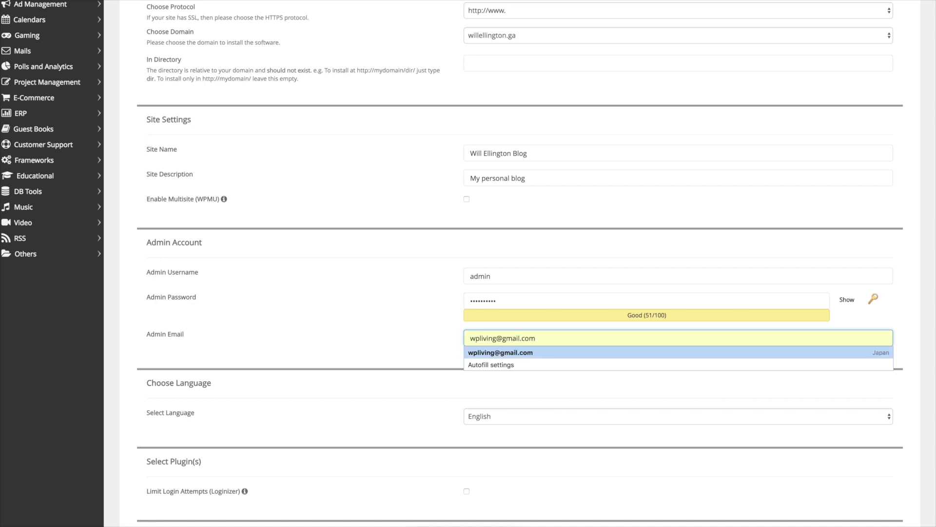
pyautogui.press('Return')
pyautogui.click(391, 373)
pyautogui.scroll(-2, 412, 391)
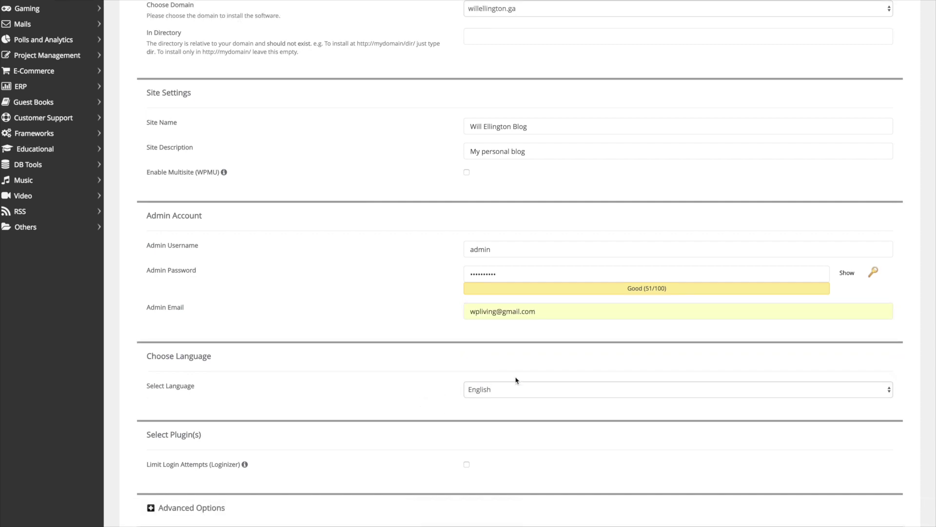
pyautogui.scroll(-7, 432, 391)
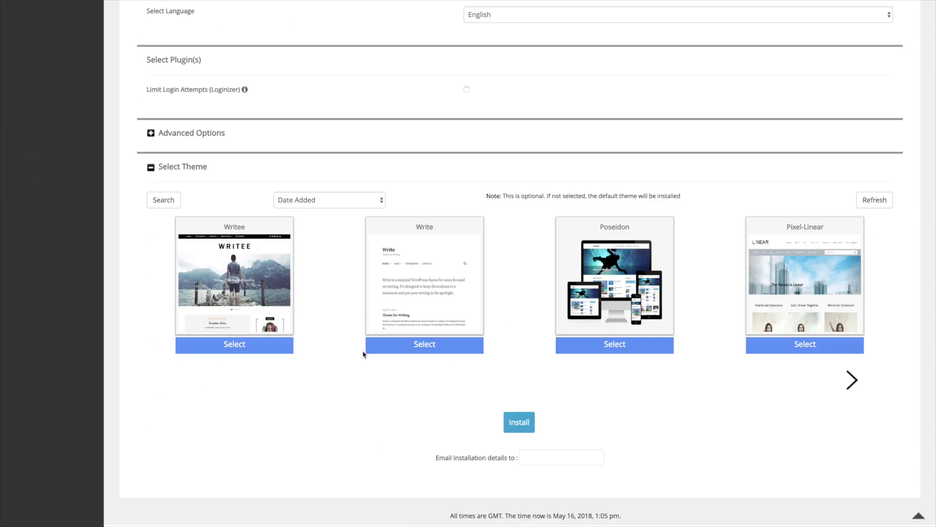
pyautogui.click(521, 423)
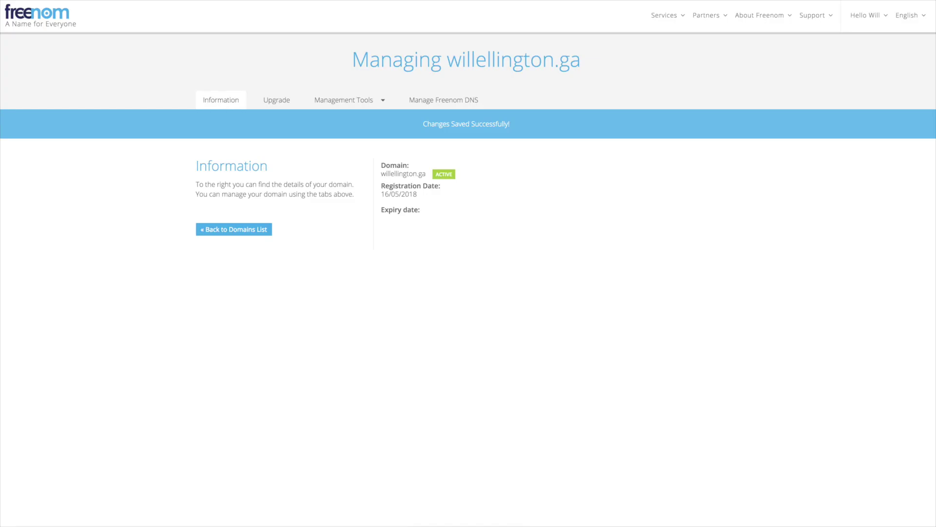
# Step: Load willellington.ga and scroll through the Will Ellington Blog front page and its Hello world! post
pyautogui.press('super+l')
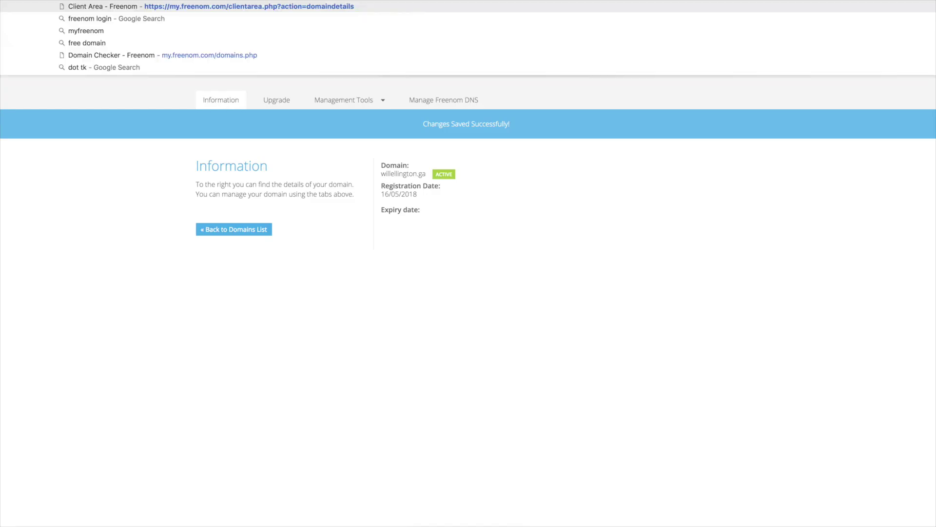
pyautogui.write('willellington.ga')
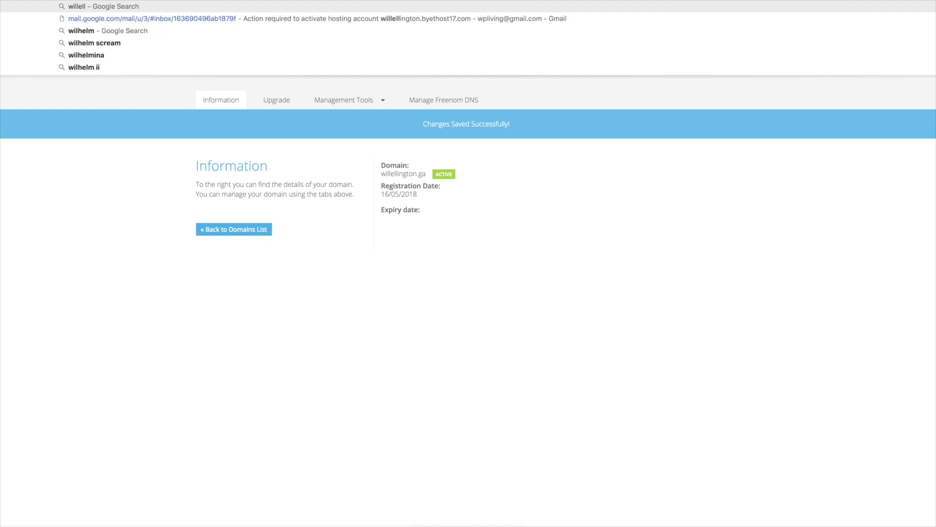
pyautogui.press('Return')
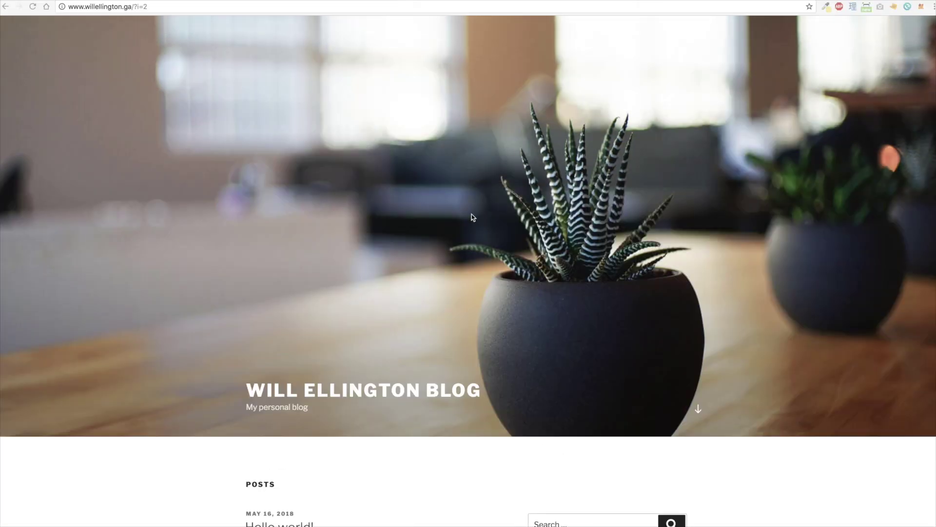
pyautogui.scroll(-1, 507, 276)
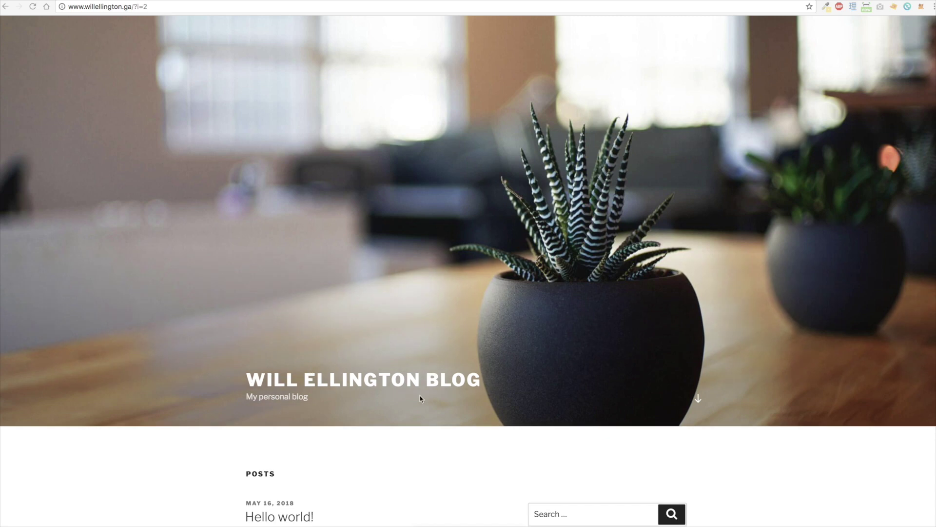
pyautogui.scroll(-2, 282, 410)
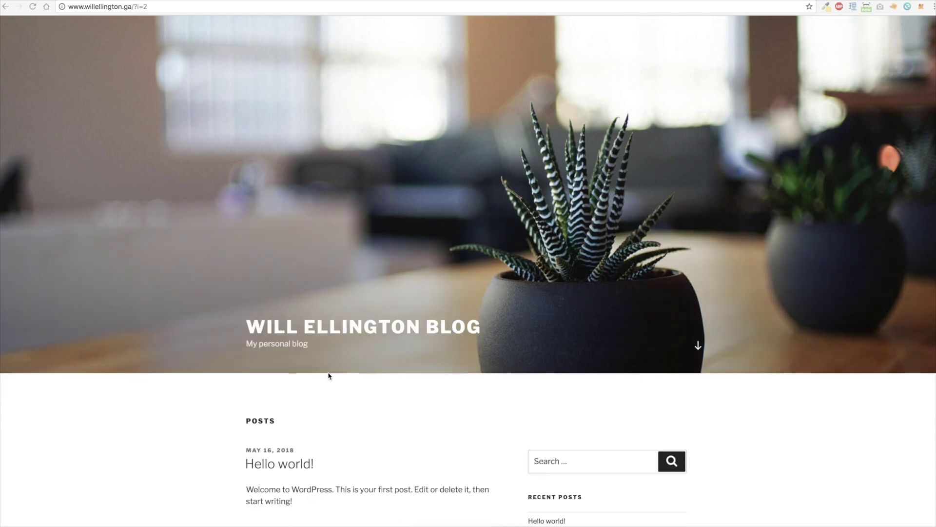
pyautogui.scroll(-2, 382, 411)
pyautogui.scroll(-4, 381, 410)
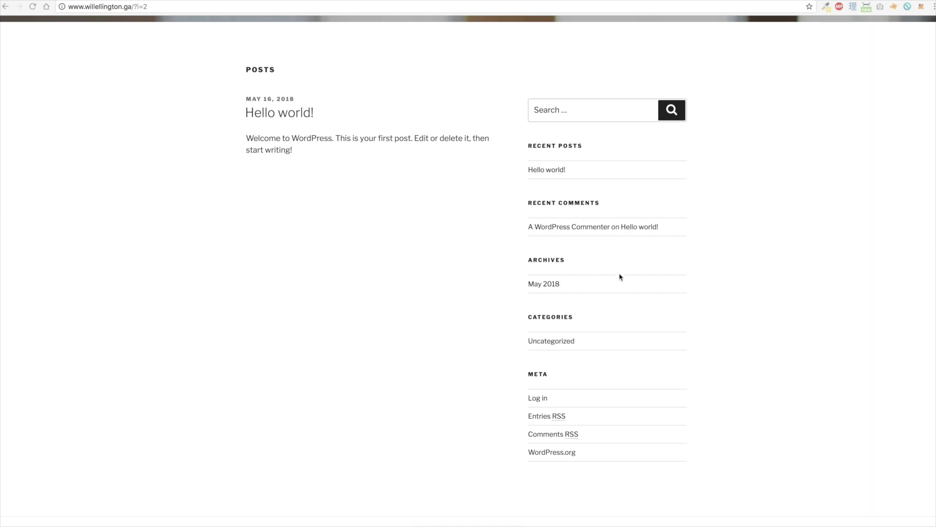
pyautogui.scroll(8, 619, 276)
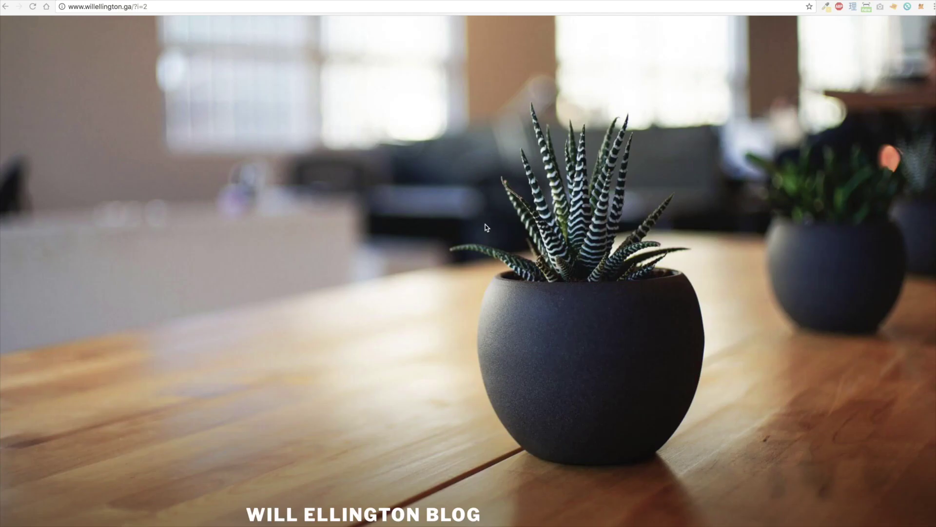
pyautogui.click(81, 9)
pyautogui.click(85, 7)
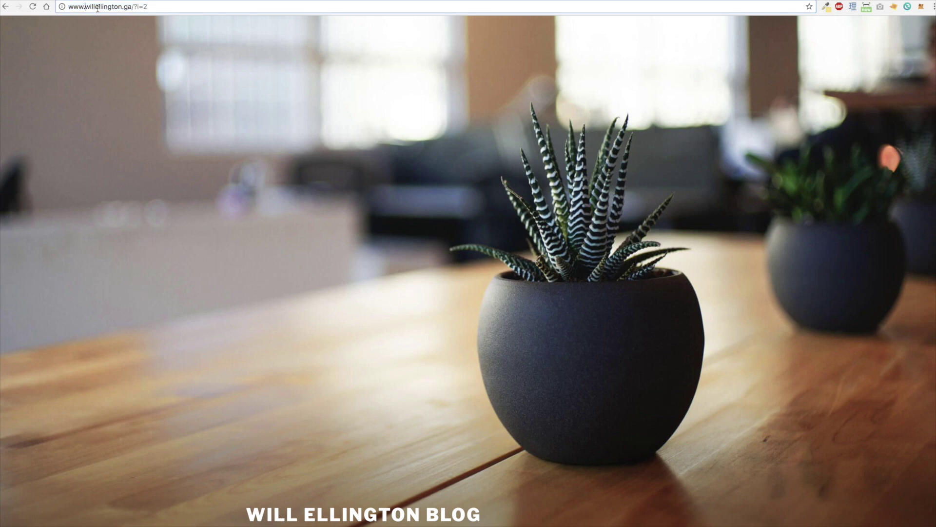
# Step: Change the address from ?i=2 to wp-admin to reach the WordPress login page
pyautogui.moveTo(134, 7); pyautogui.dragTo(190, 9)
pyautogui.press('BackSpace')
pyautogui.write('wp-admin')
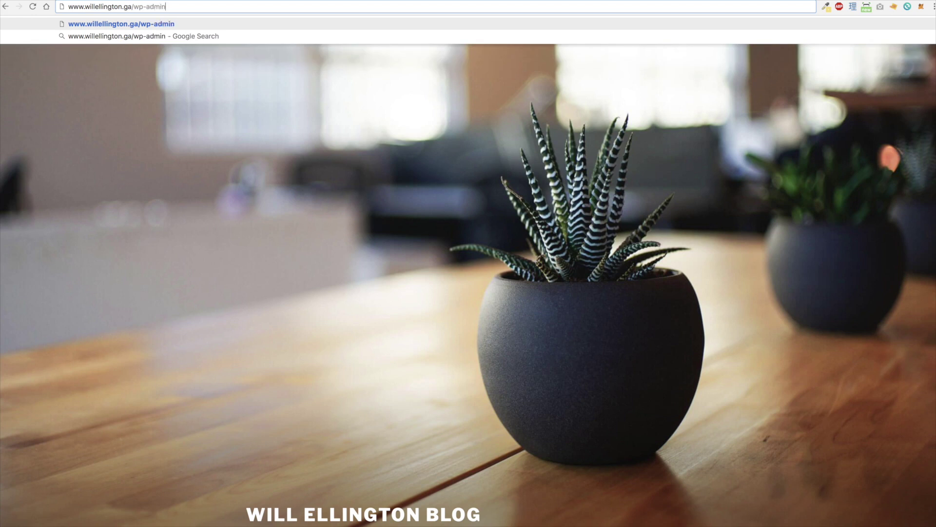
pyautogui.press('Return')
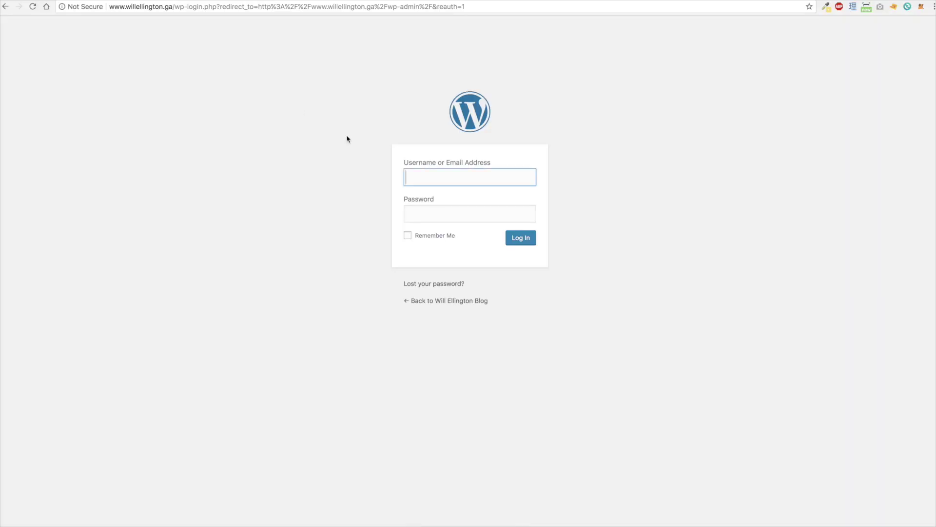
# Step: Sign in with username admin and the admin password
pyautogui.write('admin')
pyautogui.press('Tab')
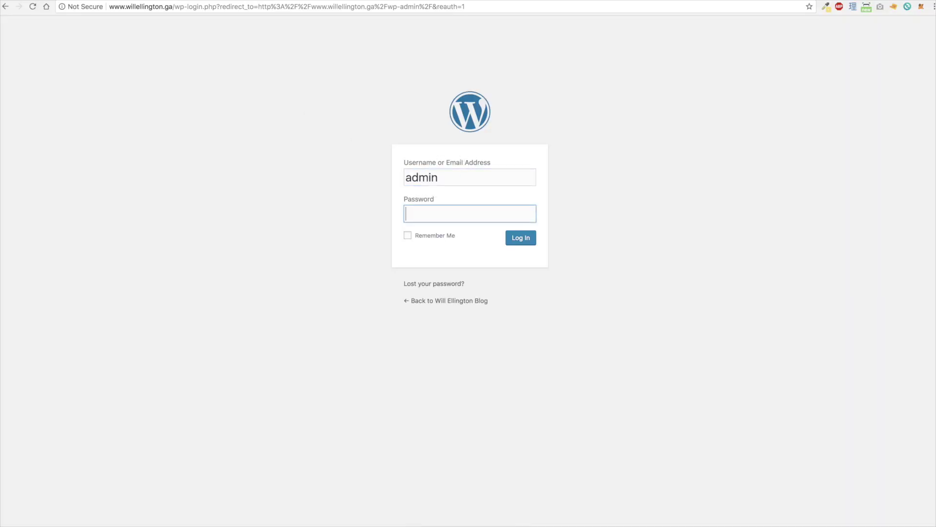
pyautogui.write('••••••••••')
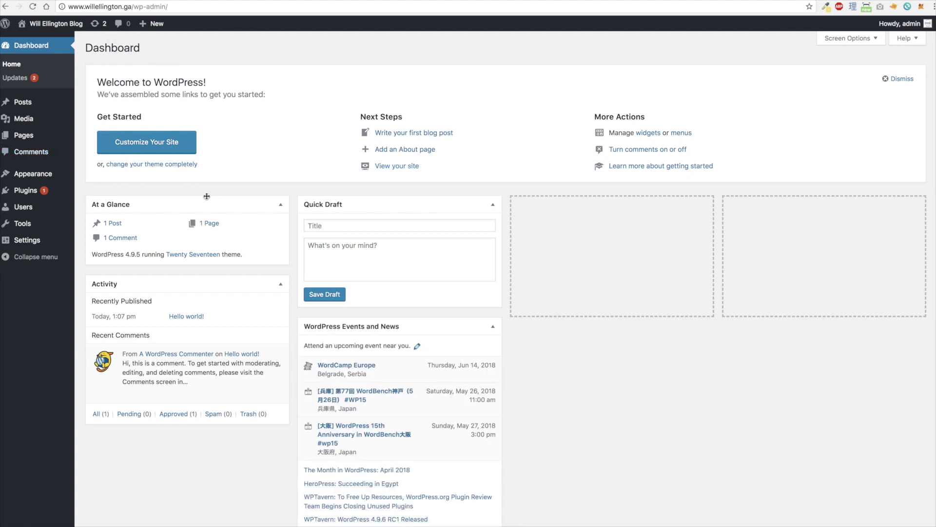
# Step: Go to Appearance > Themes to view the installed themes, with Blog Writer active
pyautogui.moveTo(45, 177)
pyautogui.click(91, 176)
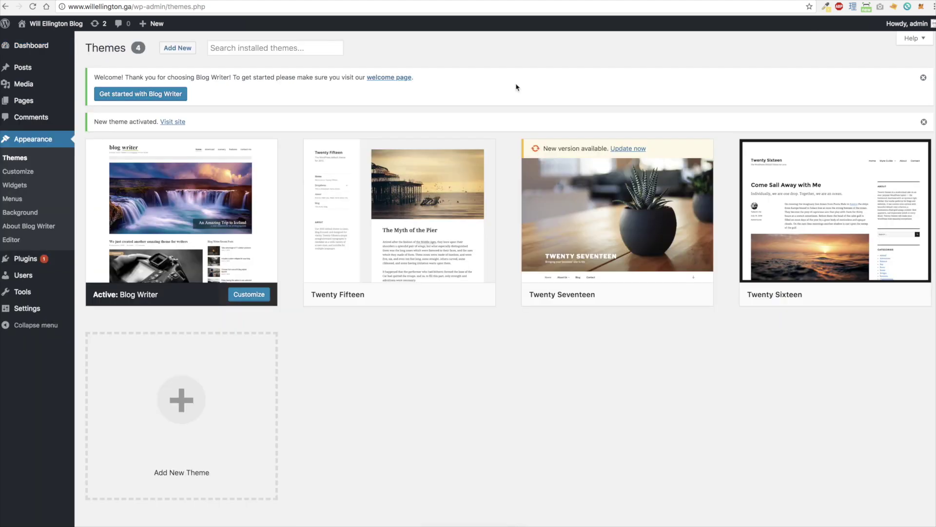